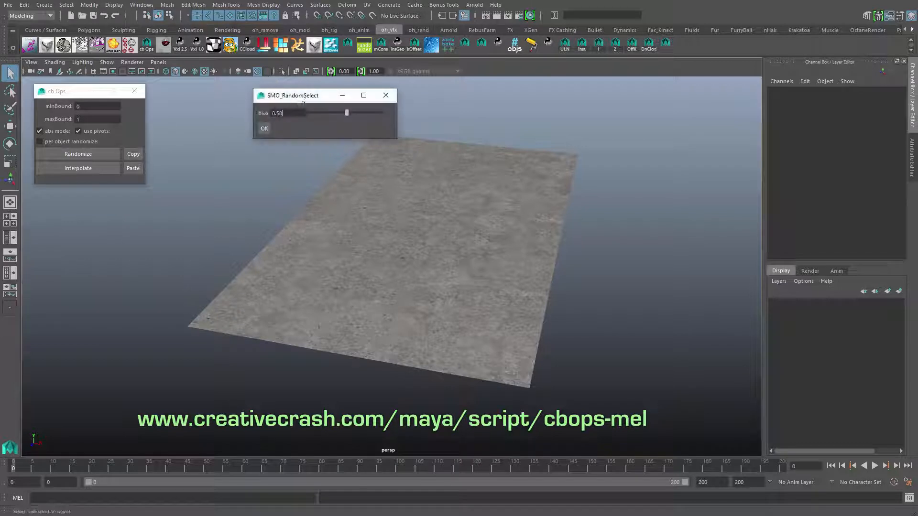
Step: Close the SMO_RandomSelect window and switch to the top view with all the slab's chunks selected
{"action": "left_click_drag", "start_coordinate": [310, 93], "coordinate": [222, 94]}
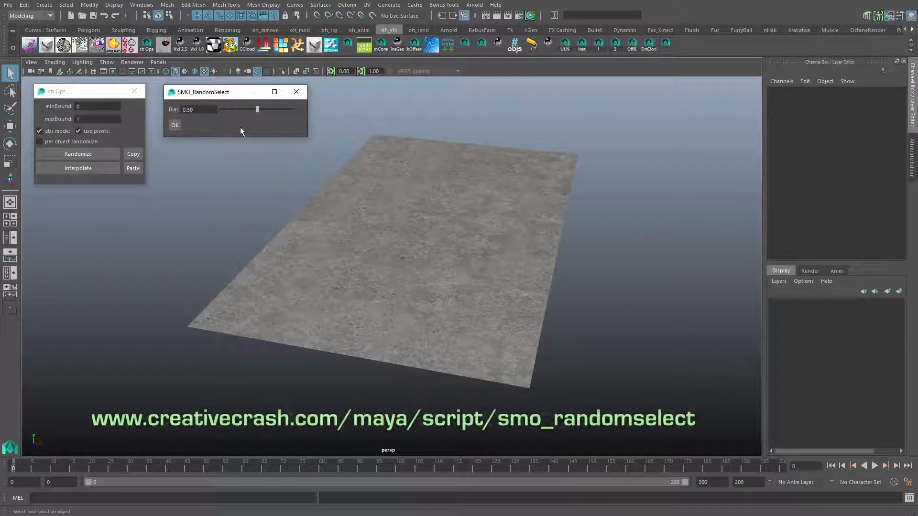
{"action": "left_click", "coordinate": [297, 92]}
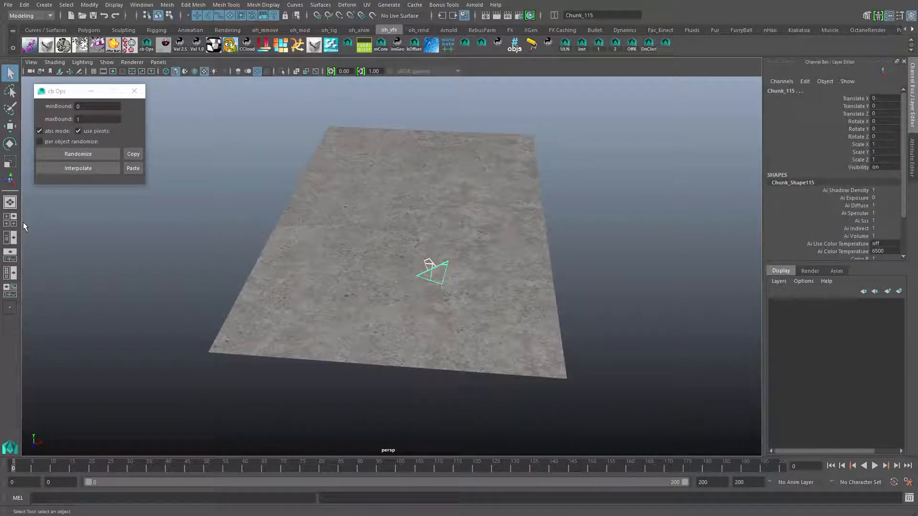
{"action": "key", "text": "space"}
{"action": "key", "text": "space"}
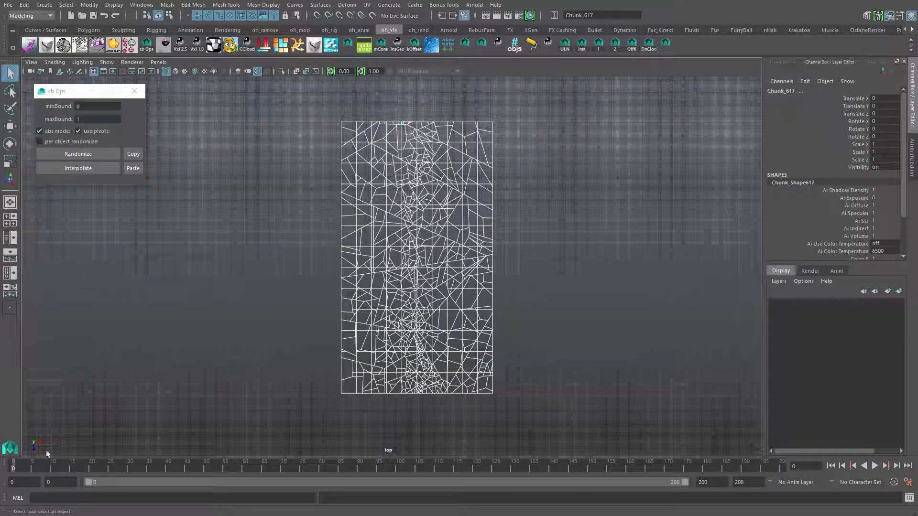
Step: Set keyframes on the selected chunks' transform channels at frame 0 and frame 10
{"action": "key", "text": "alt+v"}
{"action": "middle_click_drag", "start_coordinate": [375, 344], "coordinate": [363, 339], "text": "alt"}
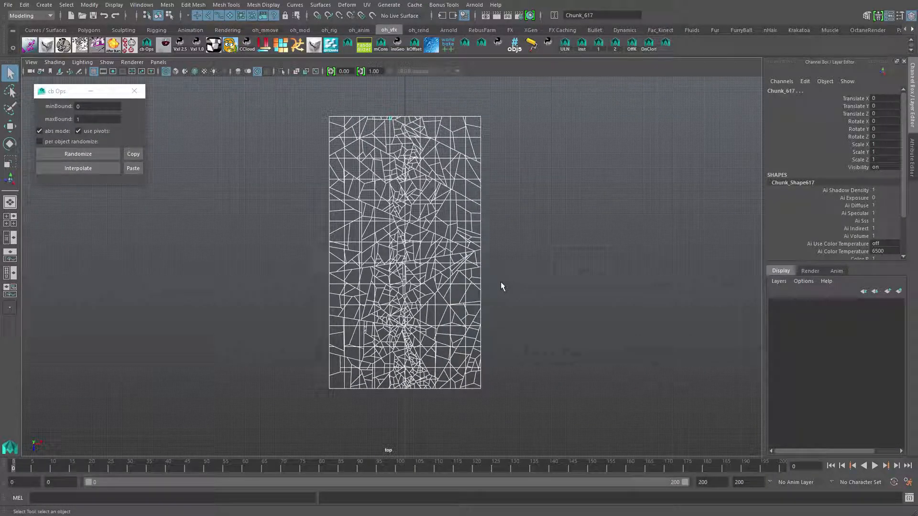
{"action": "key", "text": "s"}
{"action": "scroll", "coordinate": [332, 377], "scroll_direction": "up", "scroll_amount": 3}
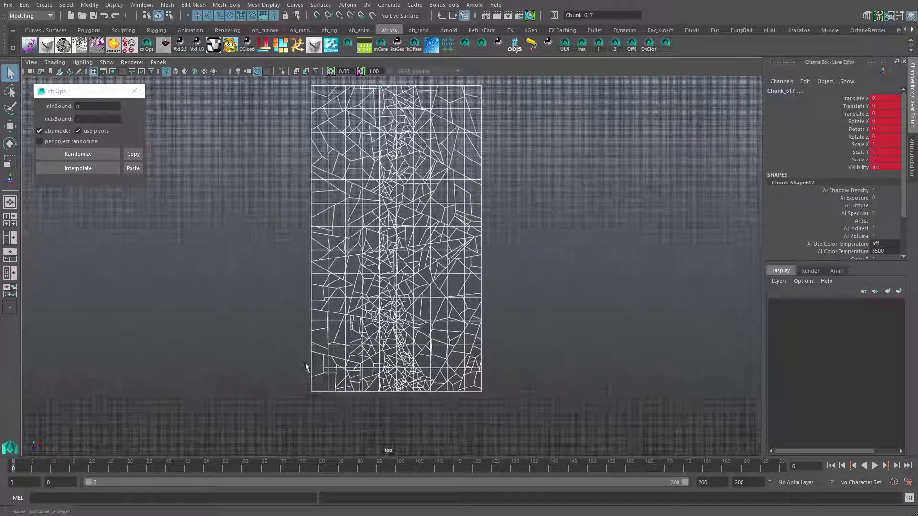
{"action": "left_click_drag", "start_coordinate": [22, 474], "coordinate": [52, 472]}
{"action": "middle_click_drag", "start_coordinate": [371, 301], "coordinate": [341, 310], "text": "alt"}
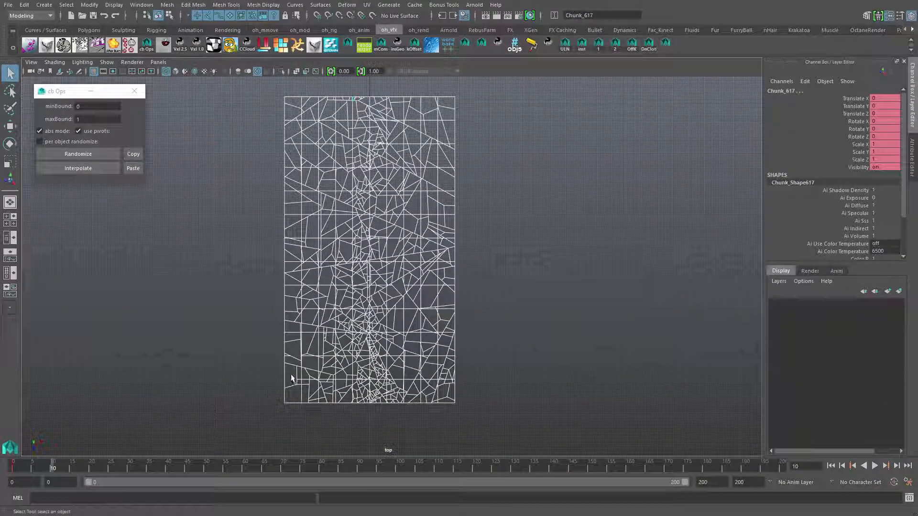
{"action": "key", "text": "s"}
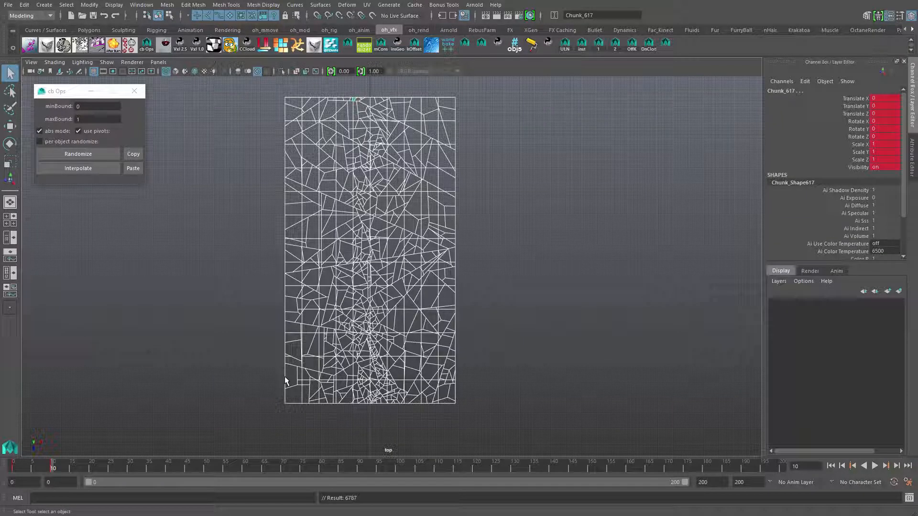
Step: Deselect the chunks along both long edges of the slab and return to the perspective view
{"action": "middle_click_drag", "start_coordinate": [283, 370], "coordinate": [273, 370], "text": "alt"}
{"action": "left_click_drag", "start_coordinate": [255, 99], "coordinate": [285, 418], "text": "ctrl"}
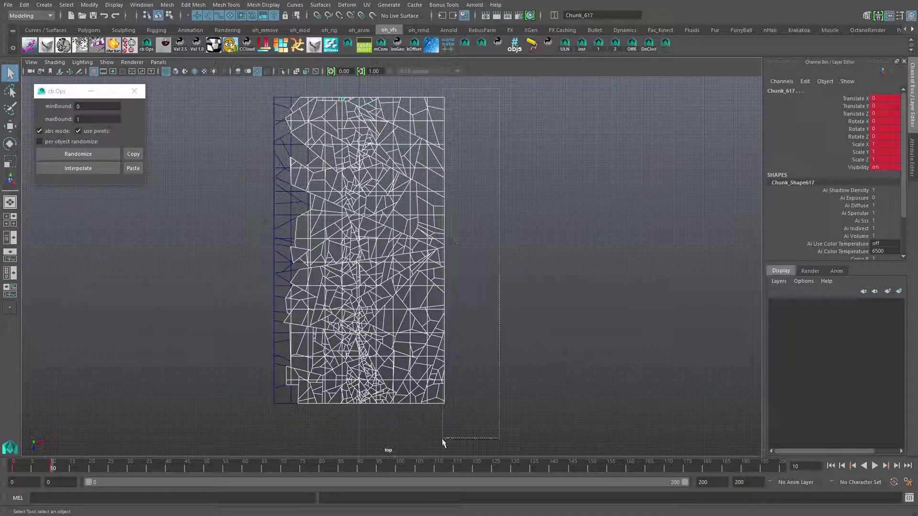
{"action": "left_click_drag", "start_coordinate": [442, 442], "coordinate": [438, 440], "text": "ctrl"}
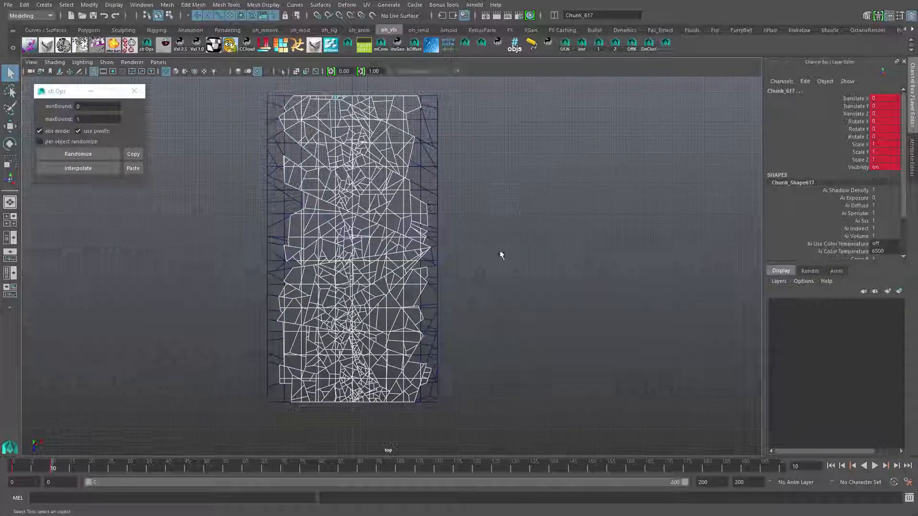
{"action": "key", "text": "space"}
{"action": "key", "text": "space"}
{"action": "left_click_drag", "start_coordinate": [422, 294], "coordinate": [417, 268], "text": "alt"}
{"action": "middle_click_drag", "start_coordinate": [461, 264], "coordinate": [461, 262], "text": "alt"}
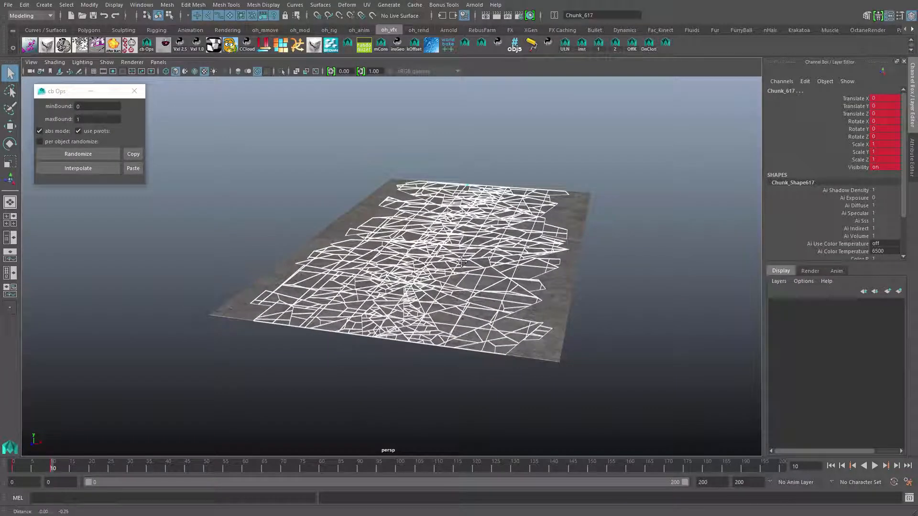
Step: Try raising the selected chunks along Y with the Move tool
{"action": "left_click_drag", "start_coordinate": [452, 265], "coordinate": [420, 262], "text": "alt"}
{"action": "key", "text": "w"}
{"action": "middle_click_drag", "start_coordinate": [420, 262], "coordinate": [411, 282], "text": "alt"}
{"action": "left_click_drag", "start_coordinate": [443, 116], "coordinate": [444, 85]}
{"action": "middle_click_drag", "start_coordinate": [460, 201], "coordinate": [457, 192], "text": "alt"}
{"action": "key", "text": "ctrl+z"}
{"action": "middle_click_drag", "start_coordinate": [398, 296], "coordinate": [420, 292], "text": "alt"}
Step: Randomize the selected chunks' Translate Y in cb Ops with a minBound of 3 and a maxBound of 40
{"action": "left_click_drag", "start_coordinate": [67, 92], "coordinate": [87, 91]}
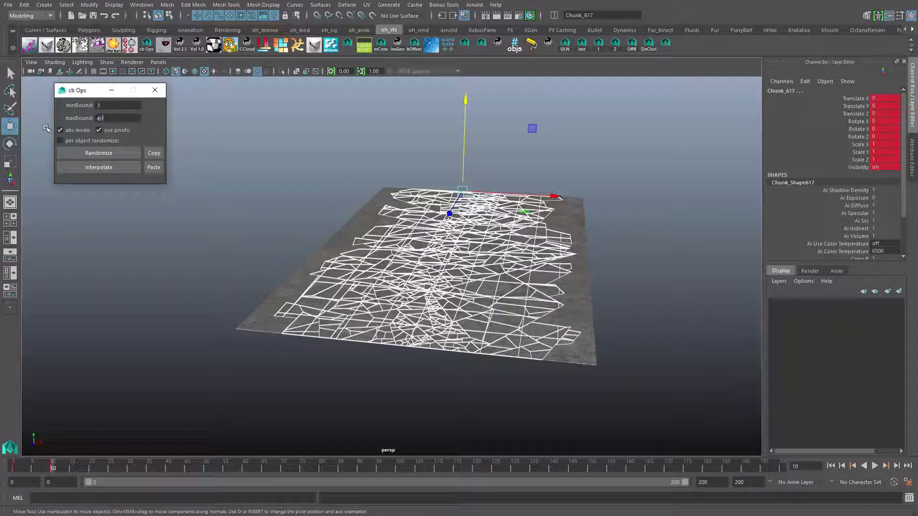
{"action": "left_click", "coordinate": [860, 106]}
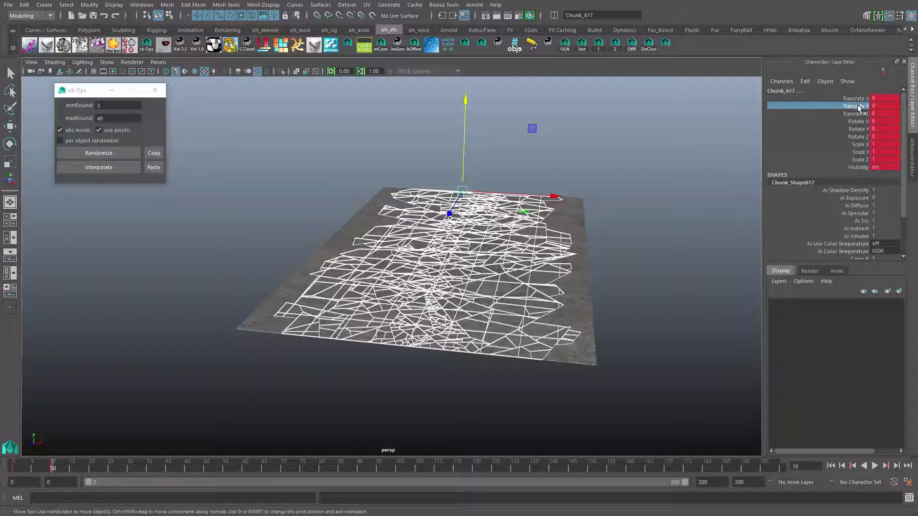
{"action": "left_click", "coordinate": [116, 153]}
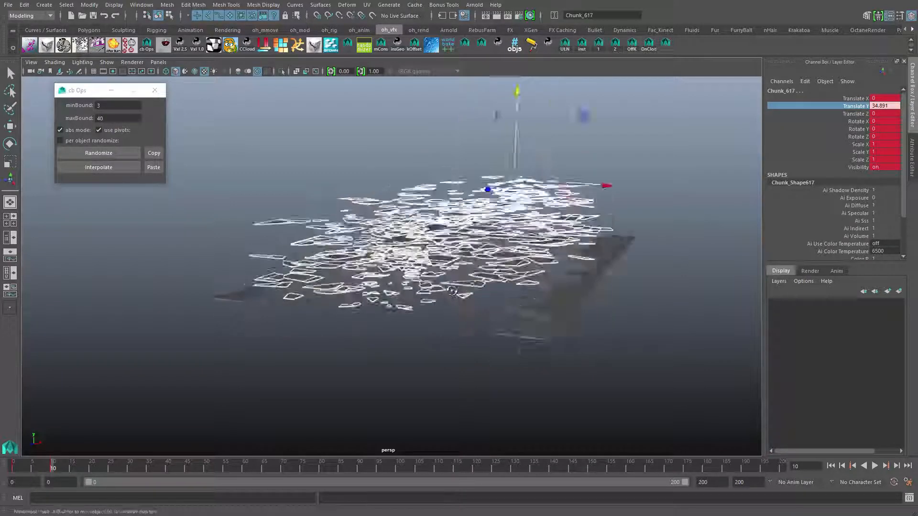
{"action": "left_click_drag", "start_coordinate": [468, 283], "coordinate": [448, 328], "text": "alt"}
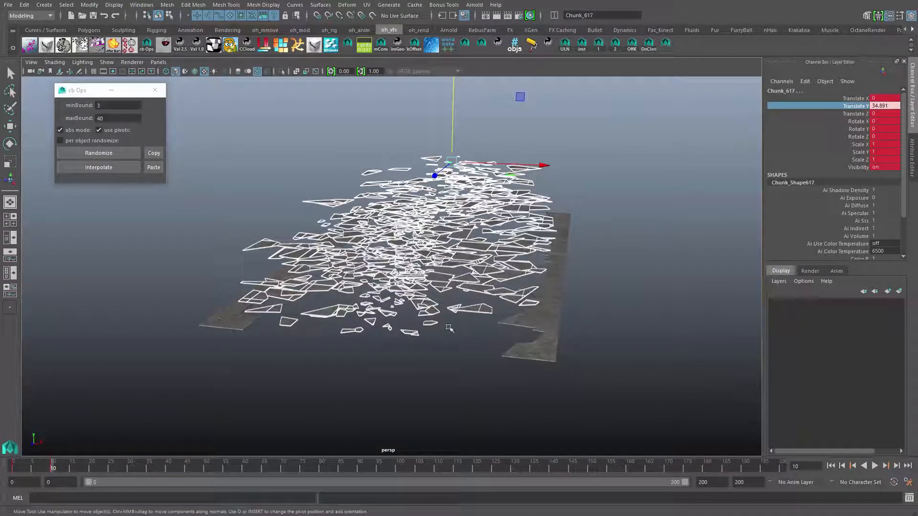
{"action": "left_click_drag", "start_coordinate": [287, 358], "coordinate": [289, 364], "text": "alt"}
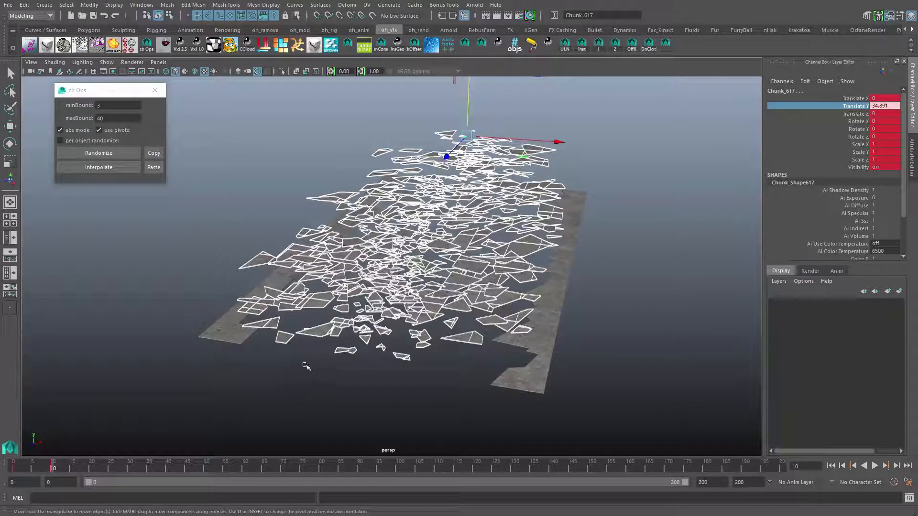
{"action": "left_click_drag", "start_coordinate": [396, 307], "coordinate": [417, 292], "text": "alt"}
Step: Scrub just past frame 10 to inspect the raised chunks, then return to frame 10 with the chunks selected
{"action": "mouse_move", "coordinate": [41, 471]}
{"action": "left_mouse_down"}
{"action": "mouse_move", "coordinate": [10, 468]}
{"action": "mouse_move", "coordinate": [57, 466]}
{"action": "left_mouse_up"}
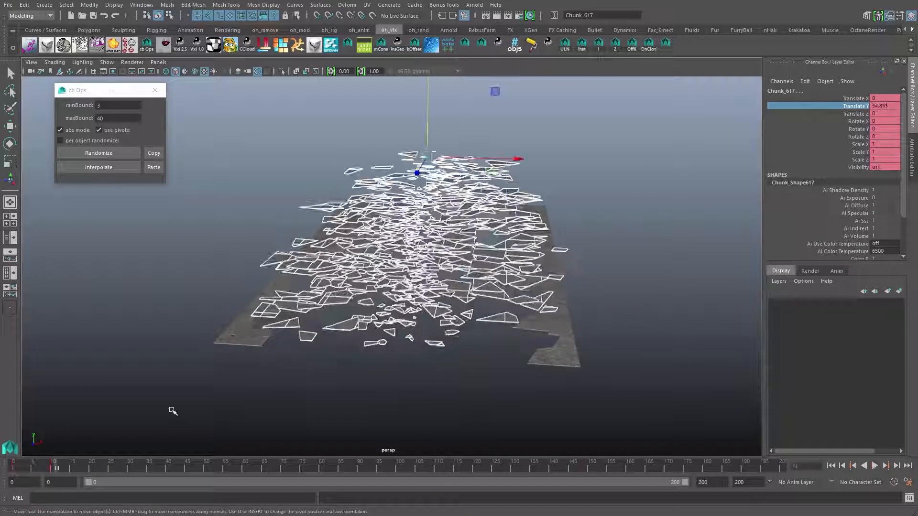
{"action": "left_click", "coordinate": [172, 410]}
{"action": "left_click_drag", "start_coordinate": [364, 354], "coordinate": [326, 350], "text": "alt"}
{"action": "mouse_move", "coordinate": [57, 470]}
{"action": "left_mouse_down"}
{"action": "mouse_move", "coordinate": [14, 471]}
{"action": "mouse_move", "coordinate": [63, 469]}
{"action": "left_mouse_up"}
{"action": "left_click_drag", "start_coordinate": [383, 334], "coordinate": [393, 335], "text": "alt"}
{"action": "key", "text": "ctrl+z"}
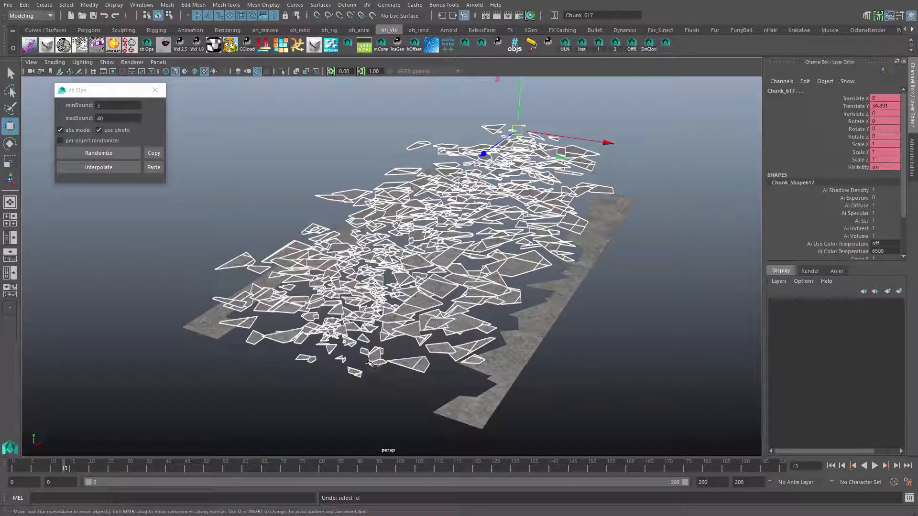
{"action": "left_click_drag", "start_coordinate": [373, 364], "coordinate": [389, 363], "text": "alt"}
{"action": "left_click", "coordinate": [53, 469]}
{"action": "left_click_drag", "start_coordinate": [593, 256], "coordinate": [628, 242], "text": "alt"}
Step: Randomize the chunks' Rotate X, Y and Z between -60 and 60 in cb Ops and key them at frame 10
{"action": "left_click_drag", "start_coordinate": [96, 89], "coordinate": [671, 97]}
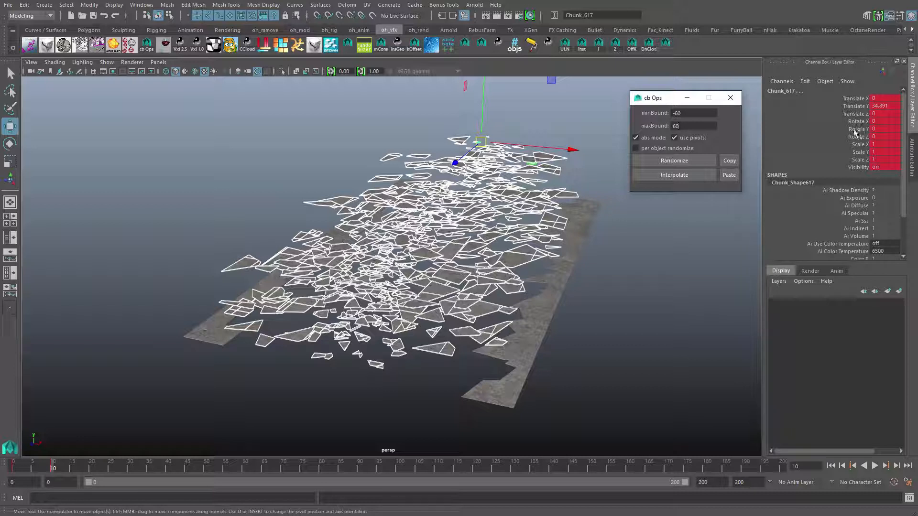
{"action": "left_click_drag", "start_coordinate": [855, 121], "coordinate": [856, 137]}
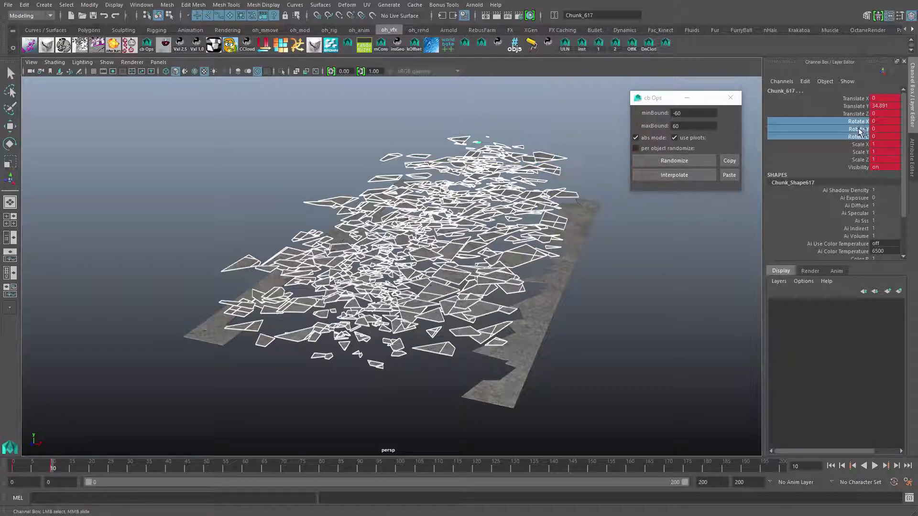
{"action": "left_click_drag", "start_coordinate": [667, 102], "coordinate": [661, 94]}
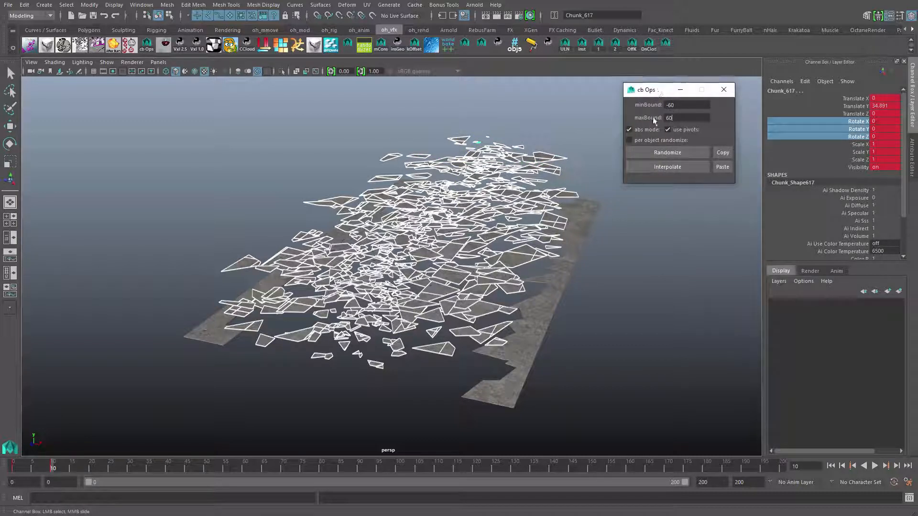
{"action": "left_click", "coordinate": [691, 154]}
{"action": "left_click_drag", "start_coordinate": [521, 347], "coordinate": [247, 414], "text": "alt"}
{"action": "key", "text": "s"}
{"action": "left_click_drag", "start_coordinate": [319, 334], "coordinate": [397, 369], "text": "alt"}
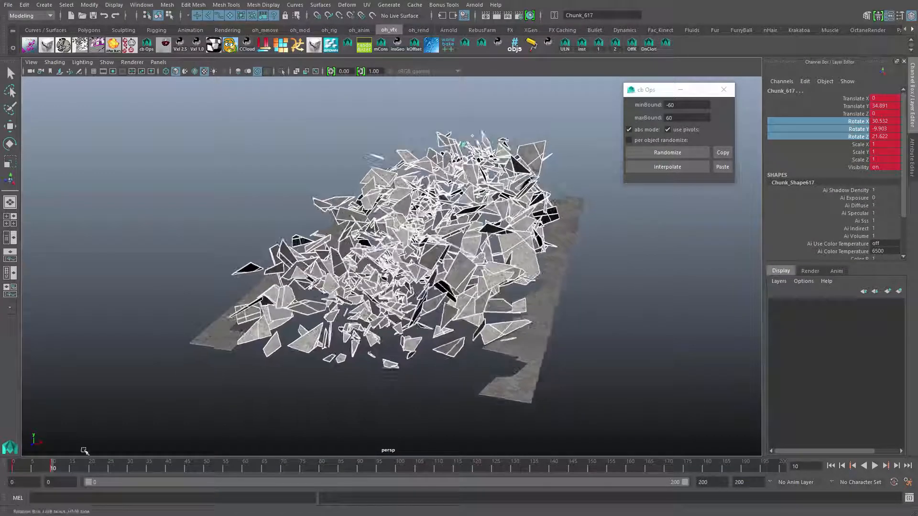
Step: Scrub the animation around frame 10 and examine the rotated chunks from several angles
{"action": "mouse_move", "coordinate": [50, 467]}
{"action": "left_mouse_down"}
{"action": "mouse_move", "coordinate": [3, 467]}
{"action": "mouse_move", "coordinate": [50, 472]}
{"action": "left_mouse_up"}
{"action": "left_click_drag", "start_coordinate": [230, 397], "coordinate": [286, 359], "text": "alt"}
{"action": "mouse_move", "coordinate": [56, 467]}
{"action": "left_mouse_down"}
{"action": "mouse_move", "coordinate": [13, 468]}
{"action": "mouse_move", "coordinate": [53, 468]}
{"action": "left_mouse_up"}
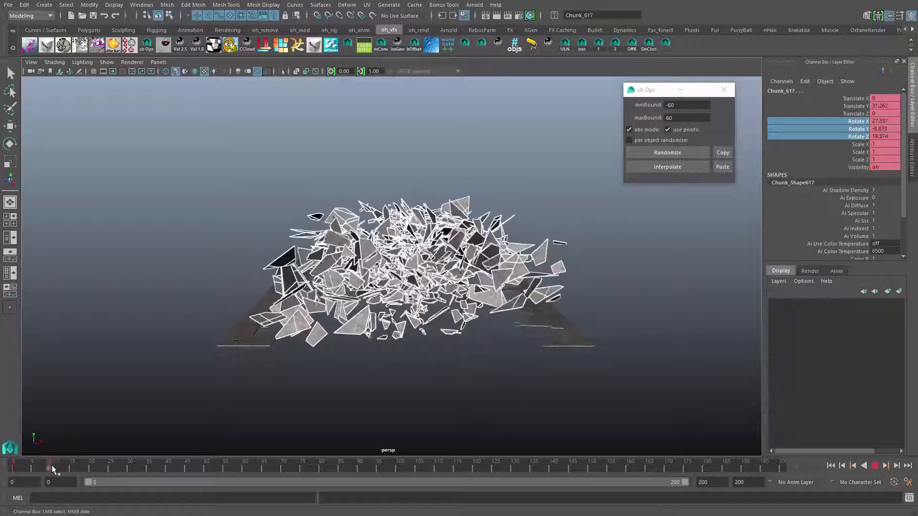
{"action": "left_click_drag", "start_coordinate": [323, 397], "coordinate": [429, 339], "text": "alt"}
{"action": "left_click_drag", "start_coordinate": [419, 264], "coordinate": [440, 273], "text": "alt"}
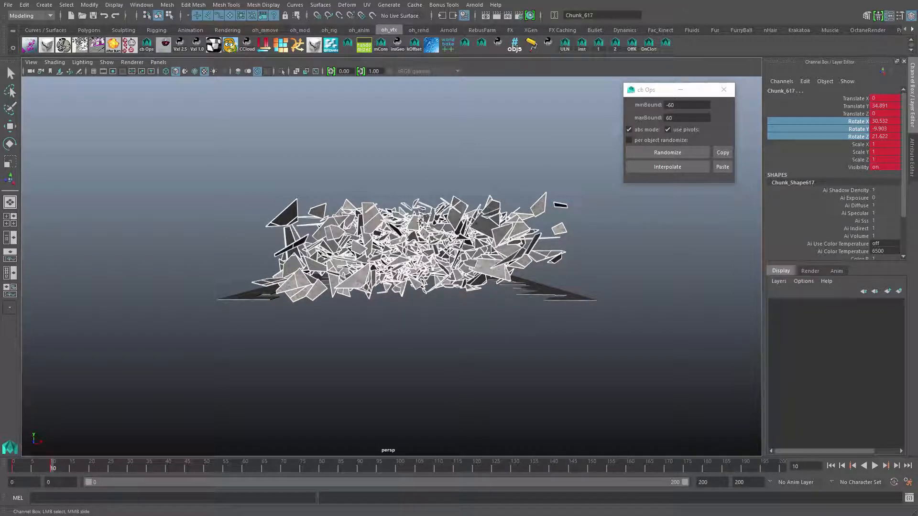
{"action": "middle_click_drag", "start_coordinate": [420, 219], "coordinate": [416, 290], "text": "alt"}
{"action": "mouse_move", "coordinate": [398, 235]}
{"action": "left_mouse_down", "text": "alt"}
{"action": "mouse_move", "coordinate": [412, 325]}
{"action": "mouse_move", "coordinate": [413, 289]}
{"action": "mouse_move", "coordinate": [433, 297]}
{"action": "mouse_move", "coordinate": [403, 238]}
{"action": "left_mouse_up", "text": "alt"}
{"action": "left_click_drag", "start_coordinate": [458, 298], "coordinate": [404, 322], "text": "alt"}
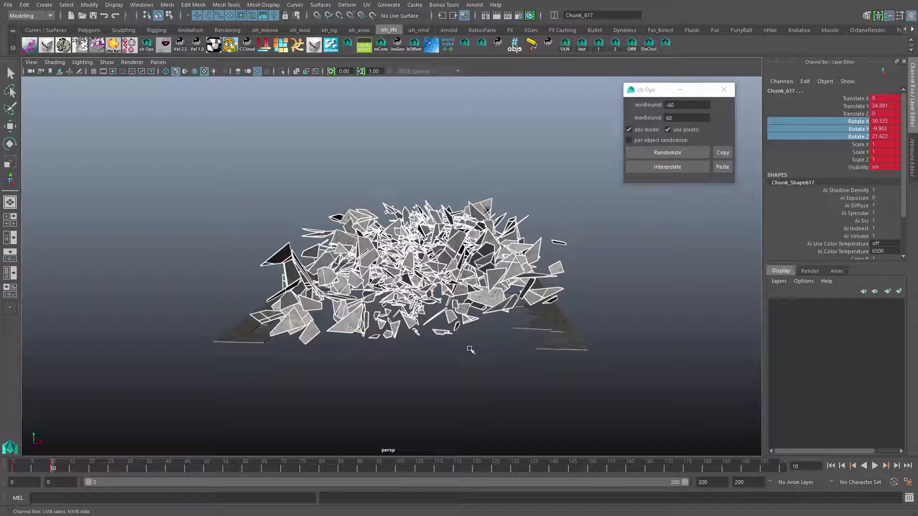
Step: Turn on automatic keyframing for the chunks' animation
{"action": "left_click_drag", "start_coordinate": [470, 349], "coordinate": [479, 364], "text": "alt"}
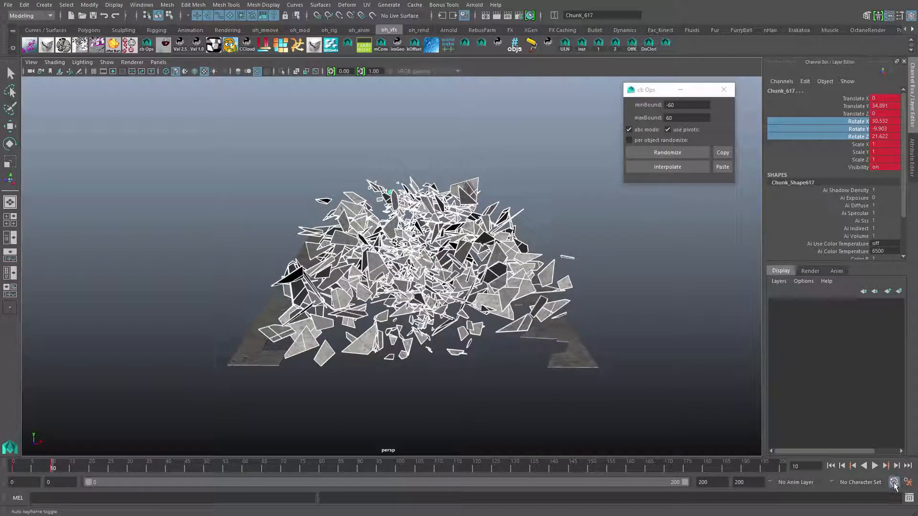
{"action": "mouse_move", "coordinate": [640, 385]}
{"action": "left_mouse_down", "text": "alt"}
{"action": "mouse_move", "coordinate": [640, 421]}
{"action": "mouse_move", "coordinate": [641, 398]}
{"action": "left_mouse_up", "text": "alt"}
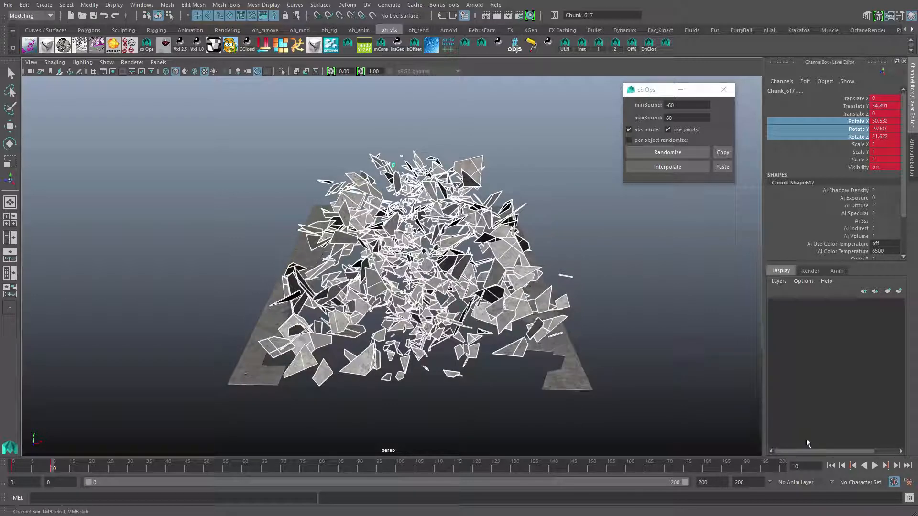
{"action": "left_click_drag", "start_coordinate": [489, 261], "coordinate": [476, 233], "text": "alt"}
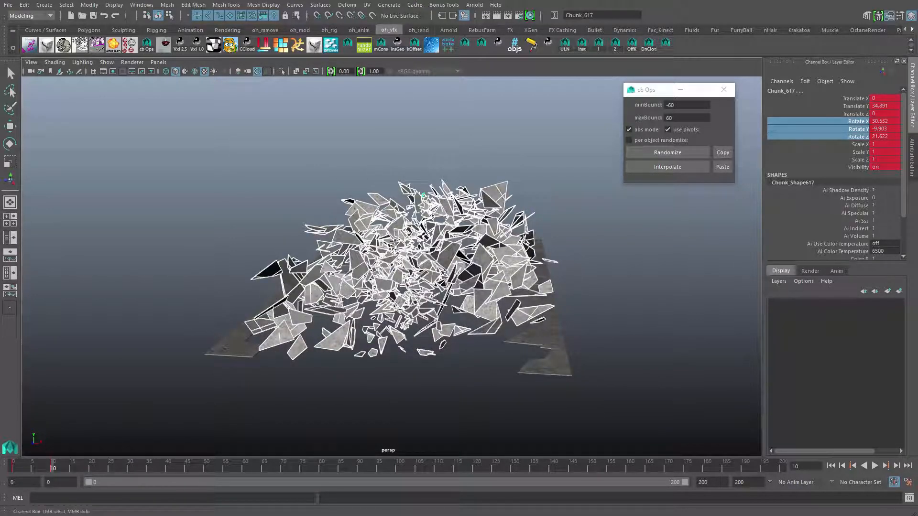
{"action": "left_click_drag", "start_coordinate": [379, 234], "coordinate": [377, 297], "text": "alt"}
Step: Select only the chunks along the slab's centre line in the front view and try moving them along Y in perspective
{"action": "key", "text": "w"}
{"action": "key", "text": "space"}
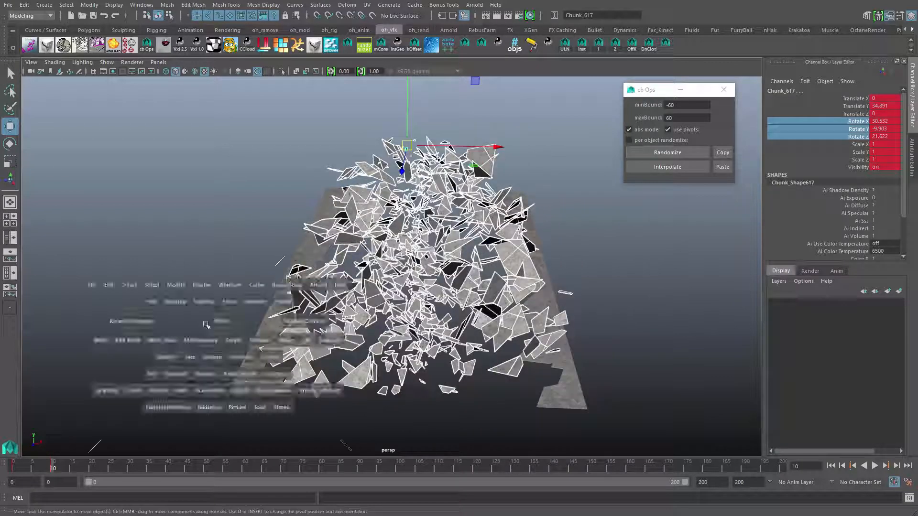
{"action": "key", "text": "space"}
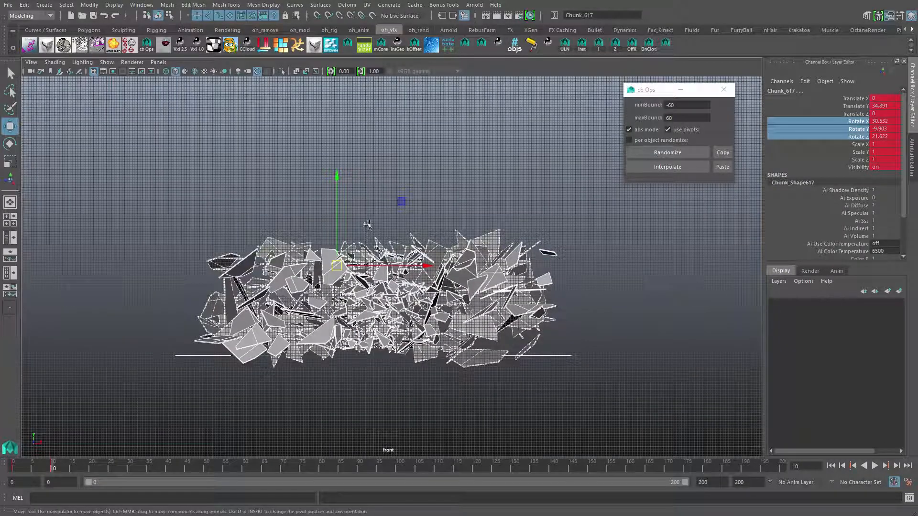
{"action": "left_click_drag", "start_coordinate": [381, 366], "coordinate": [384, 368]}
{"action": "key", "text": "space"}
{"action": "key", "text": "space"}
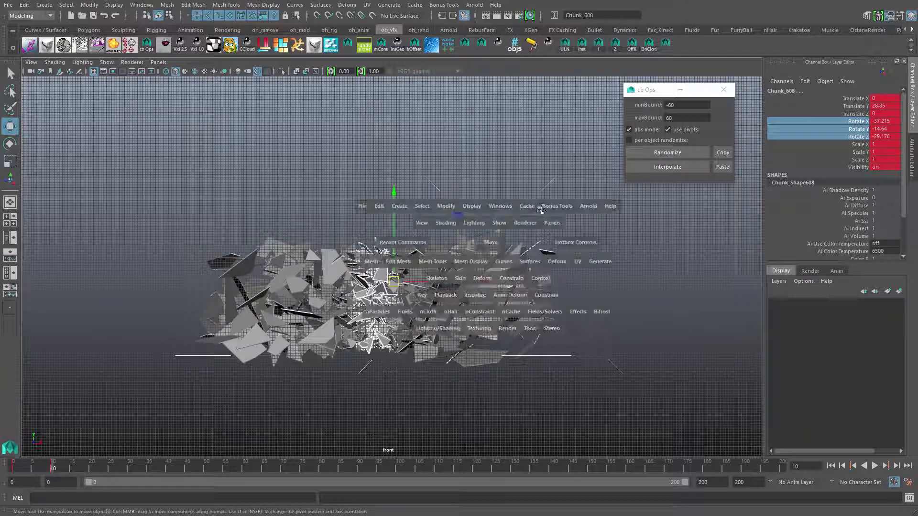
{"action": "left_click_drag", "start_coordinate": [531, 221], "coordinate": [494, 272], "text": "alt"}
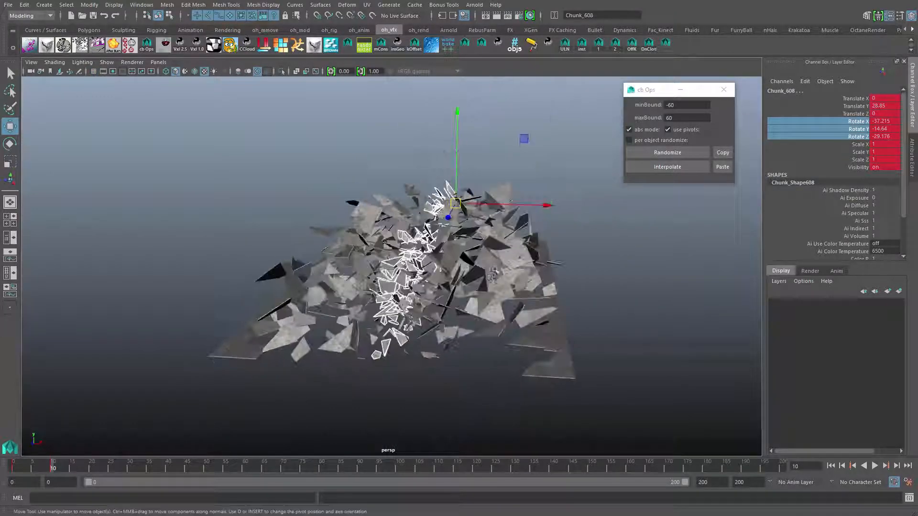
{"action": "left_click_drag", "start_coordinate": [462, 113], "coordinate": [454, 136]}
{"action": "key", "text": "ctrl+z"}
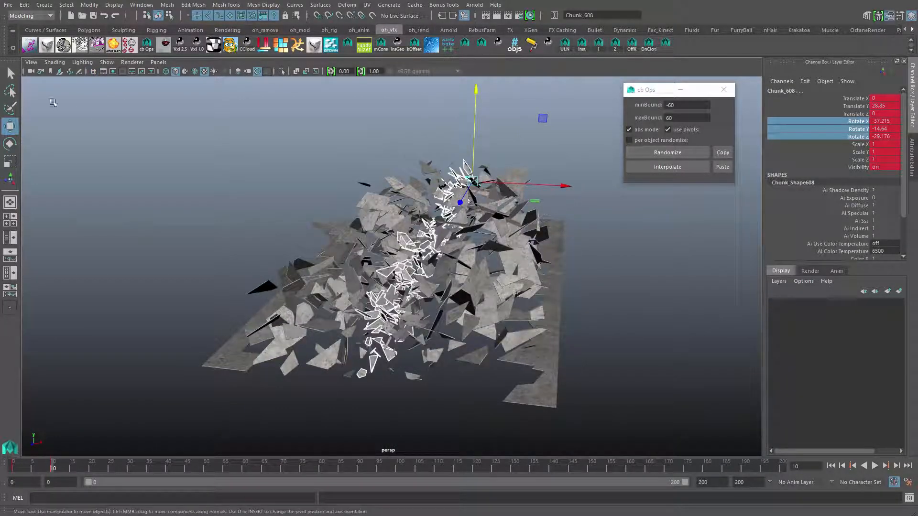
Step: Open the Move tool's settings and set the soft selection falloff mode to Object for the centre-line chunks
{"action": "double_click", "coordinate": [11, 128]}
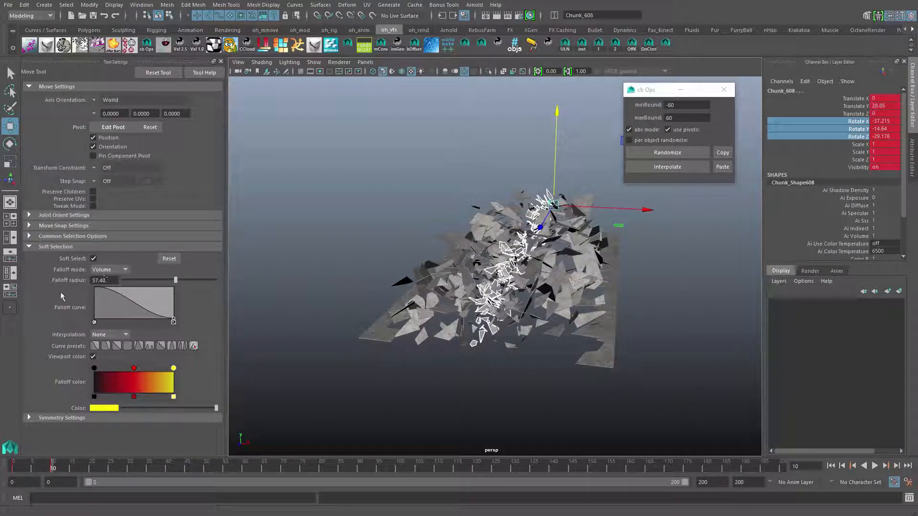
{"action": "left_click_drag", "start_coordinate": [297, 260], "coordinate": [289, 254], "text": "alt"}
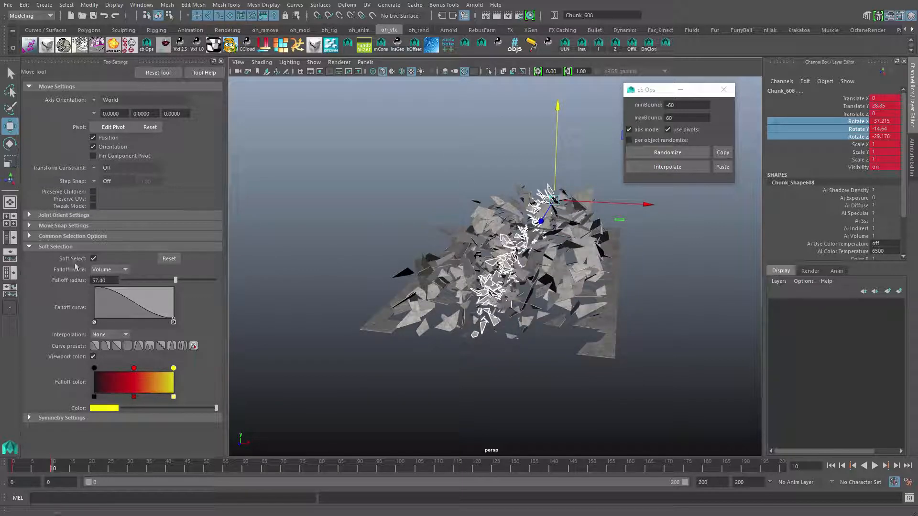
{"action": "left_click", "coordinate": [125, 271]}
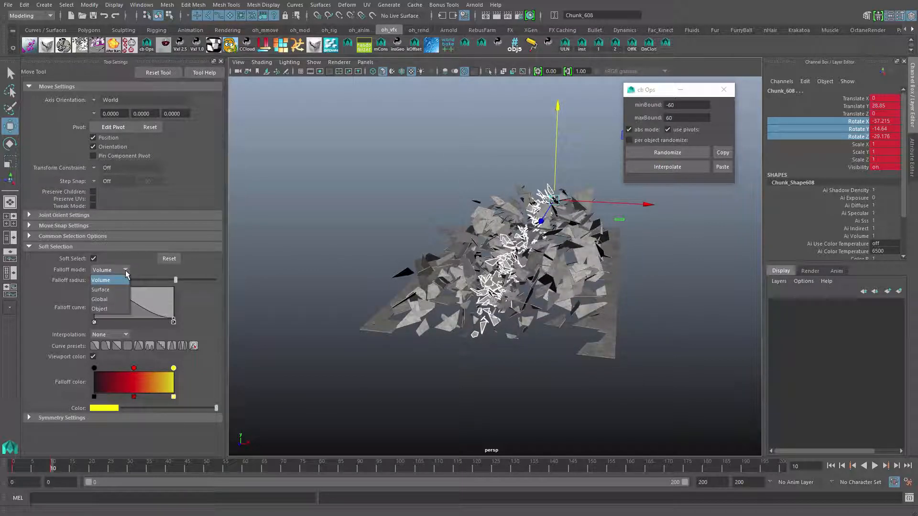
{"action": "left_click", "coordinate": [115, 312]}
{"action": "left_click_drag", "start_coordinate": [491, 236], "coordinate": [508, 217], "text": "alt"}
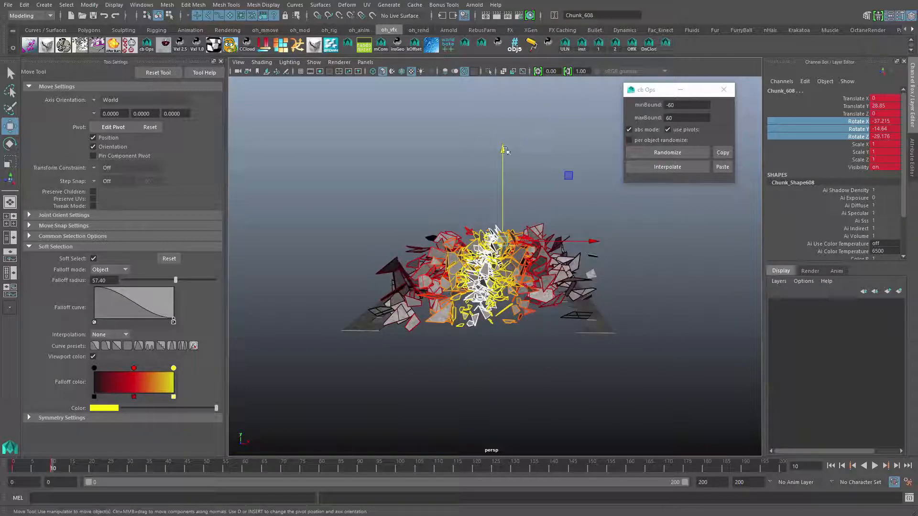
Step: Raise the centre-line chunks with the soft-selection falloff to a Translate Y of about 61.5
{"action": "left_click_drag", "start_coordinate": [505, 150], "coordinate": [504, 127]}
{"action": "left_click_drag", "start_coordinate": [514, 84], "coordinate": [530, 103]}
{"action": "left_click_drag", "start_coordinate": [538, 170], "coordinate": [535, 181], "text": "alt"}
{"action": "key", "text": "ctrl+z"}
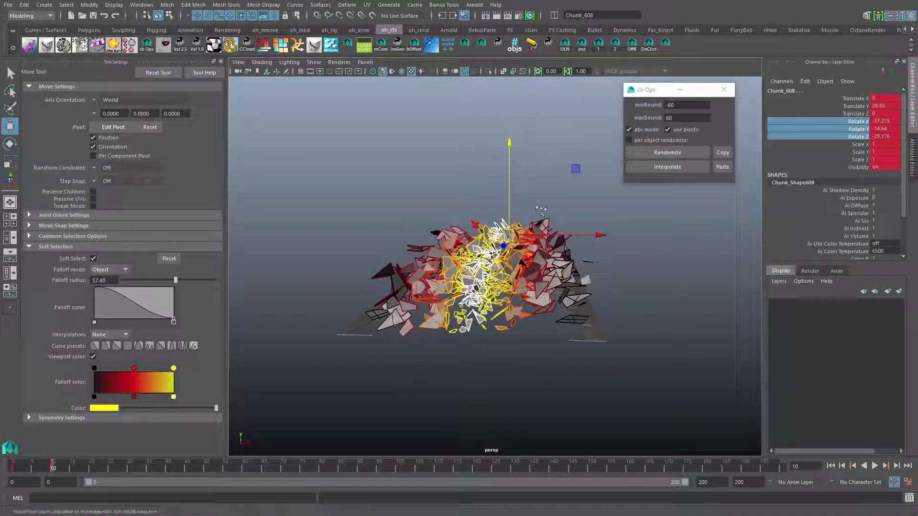
{"action": "middle_click_drag", "start_coordinate": [523, 153], "coordinate": [509, 152], "text": "alt"}
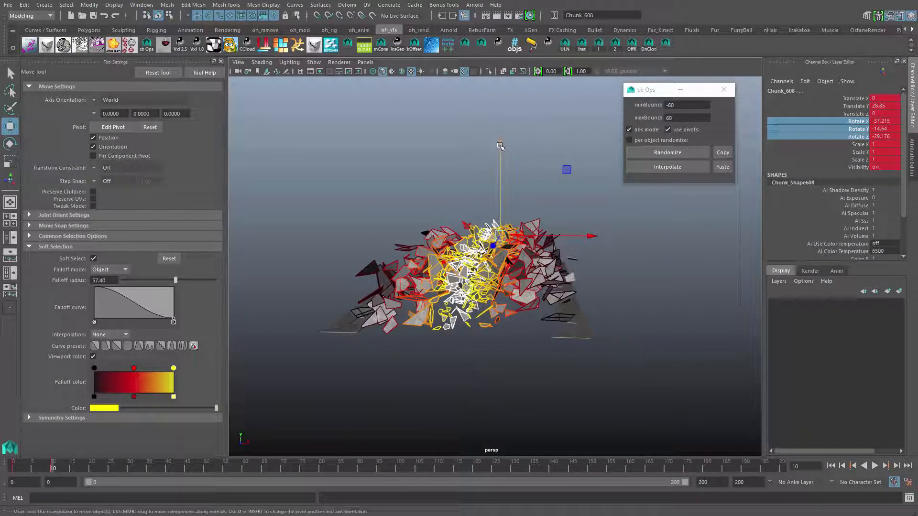
{"action": "left_click_drag", "start_coordinate": [500, 147], "coordinate": [502, 112]}
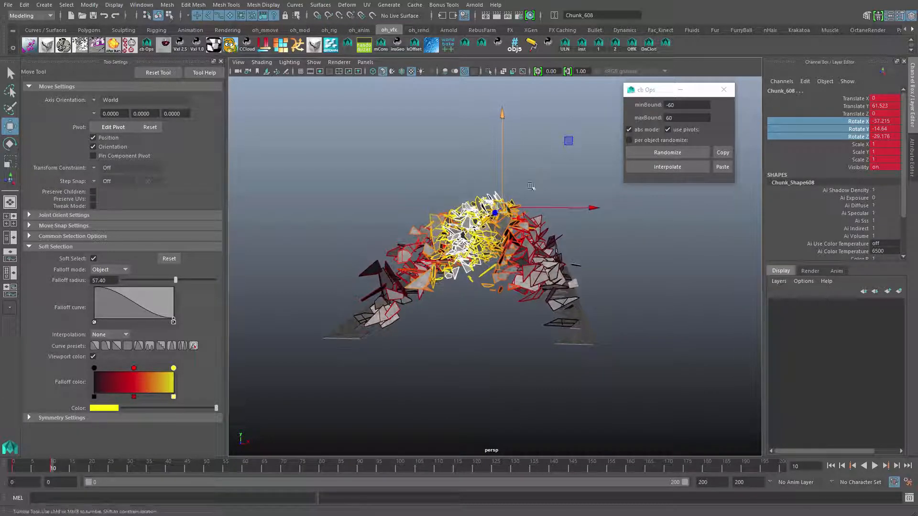
Step: Try rotating and freely moving the soft-selected chunks, undoing each change
{"action": "key", "text": "e"}
{"action": "left_click_drag", "start_coordinate": [532, 189], "coordinate": [524, 275], "text": "alt"}
{"action": "left_click_drag", "start_coordinate": [552, 195], "coordinate": [484, 293]}
{"action": "key", "text": "ctrl+z"}
{"action": "key", "text": "w"}
{"action": "key", "text": "q"}
{"action": "key", "text": "w"}
{"action": "middle_click_drag", "start_coordinate": [485, 292], "coordinate": [495, 311]}
{"action": "key", "text": "ctrl+z"}
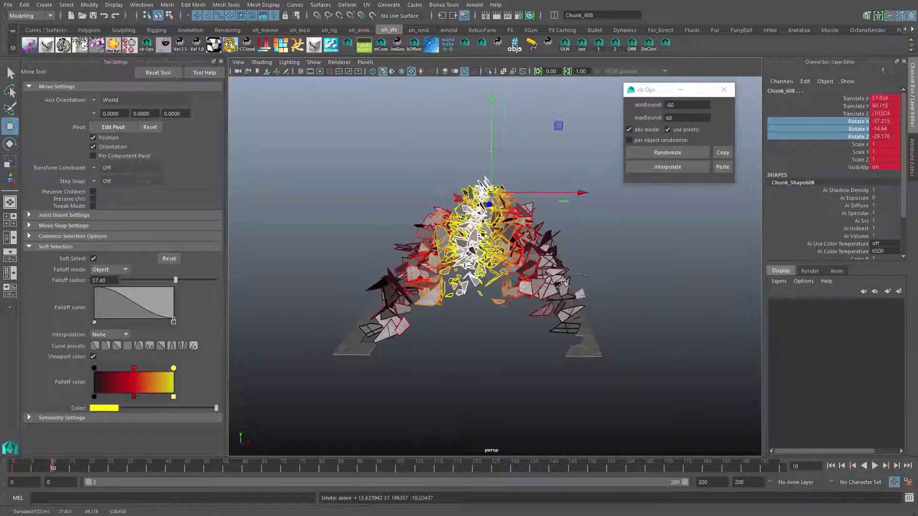
Step: Raise the soft-selected centre-line chunks further to a Translate Y of about 81.2
{"action": "left_click_drag", "start_coordinate": [494, 311], "coordinate": [471, 317], "text": "alt"}
{"action": "left_click_drag", "start_coordinate": [528, 104], "coordinate": [528, 85]}
{"action": "left_click_drag", "start_coordinate": [507, 296], "coordinate": [519, 313], "text": "alt"}
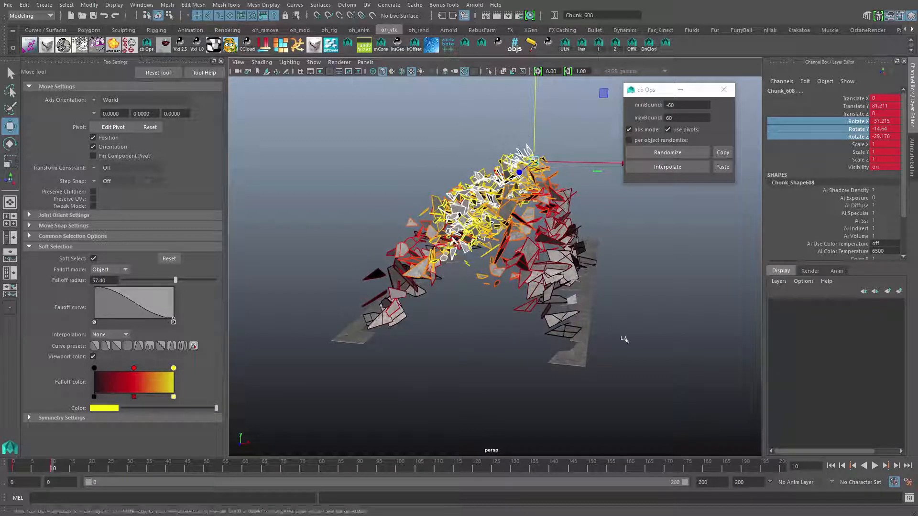
{"action": "left_click_drag", "start_coordinate": [397, 233], "coordinate": [390, 208], "text": "alt"}
{"action": "left_click_drag", "start_coordinate": [467, 282], "coordinate": [447, 287], "text": "alt"}
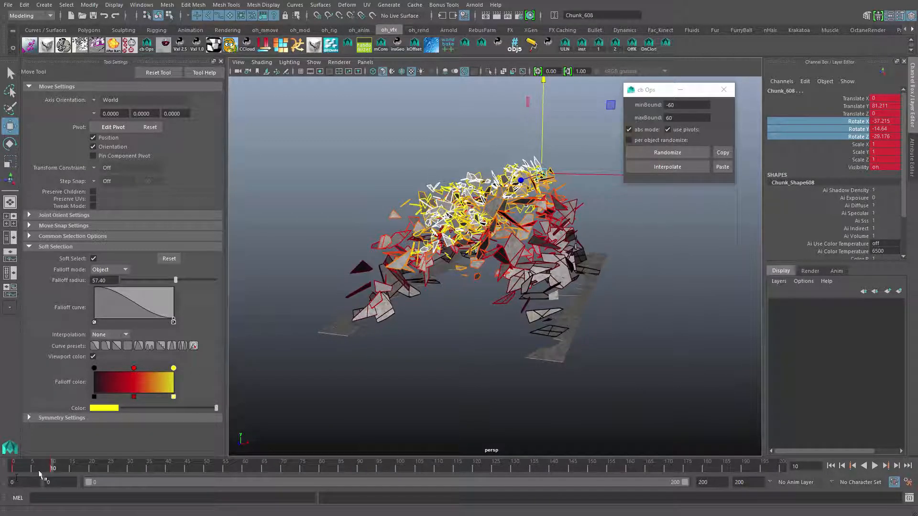
Step: Scrub and play the animation from the start and examine the raised arch of chunks
{"action": "left_click_drag", "start_coordinate": [42, 466], "coordinate": [60, 472]}
{"action": "mouse_move", "coordinate": [511, 330]}
{"action": "left_mouse_down", "text": "alt"}
{"action": "mouse_move", "coordinate": [536, 332]}
{"action": "mouse_move", "coordinate": [529, 322]}
{"action": "mouse_move", "coordinate": [513, 324]}
{"action": "mouse_move", "coordinate": [521, 327]}
{"action": "left_mouse_up", "text": "alt"}
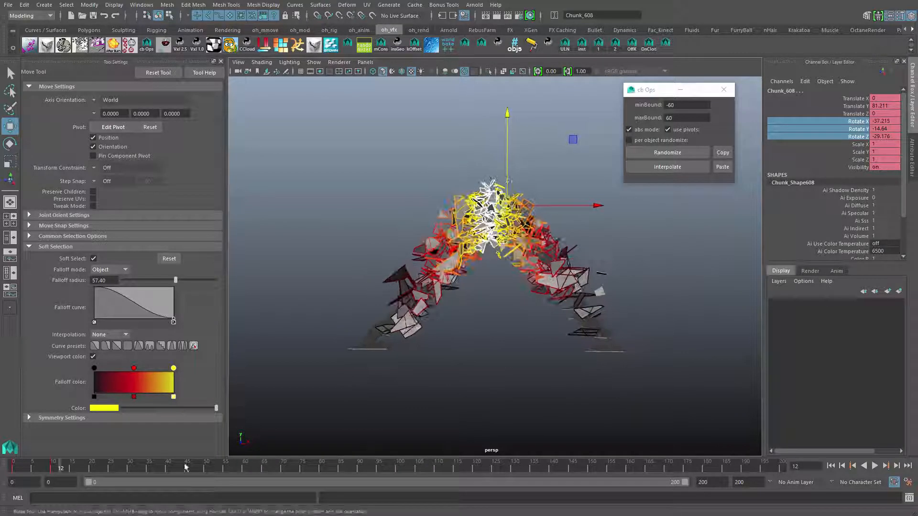
{"action": "left_click", "coordinate": [17, 466]}
{"action": "left_click", "coordinate": [874, 466]}
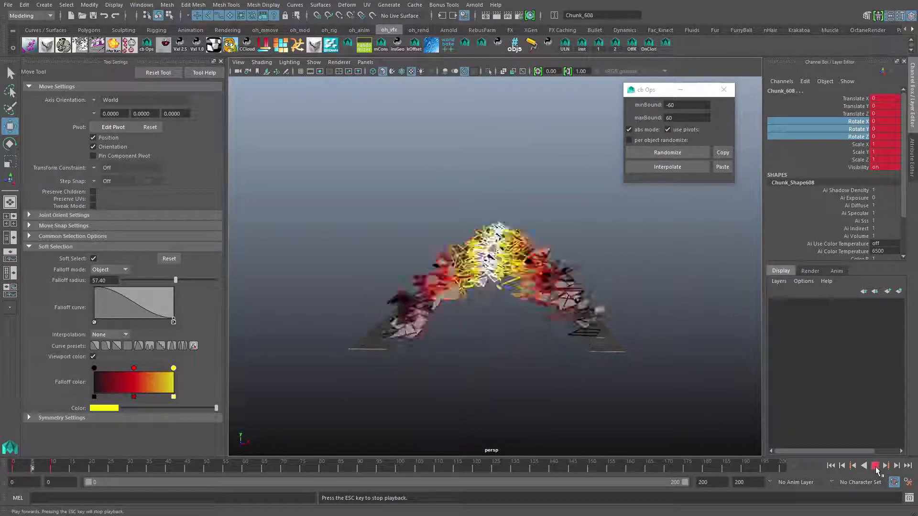
{"action": "left_click_drag", "start_coordinate": [450, 267], "coordinate": [468, 291], "text": "alt"}
{"action": "left_click_drag", "start_coordinate": [483, 334], "coordinate": [518, 289], "text": "alt"}
Step: With soft selection off, select the chunks just right of the arch's peak in the front view and return to frame 10 in perspective
{"action": "key", "text": "space"}
{"action": "key", "text": "space"}
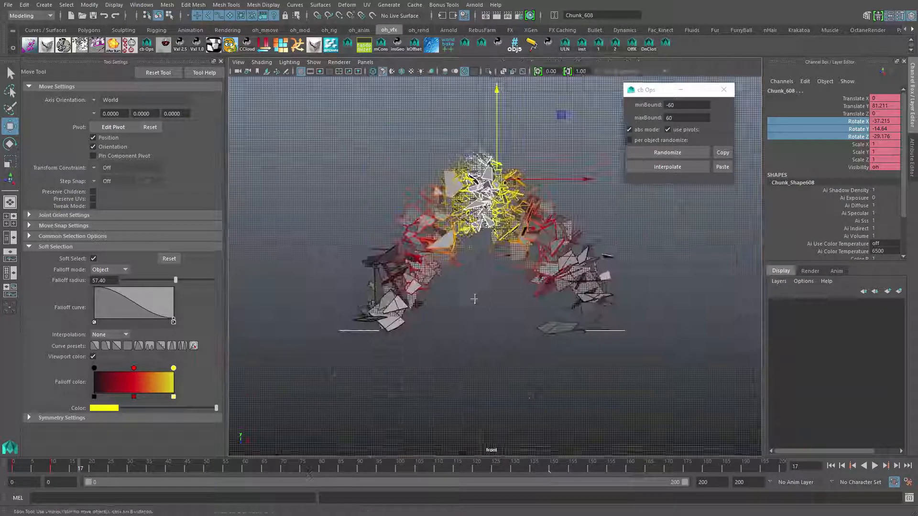
{"action": "scroll", "coordinate": [477, 209], "scroll_direction": "up", "scroll_amount": 2}
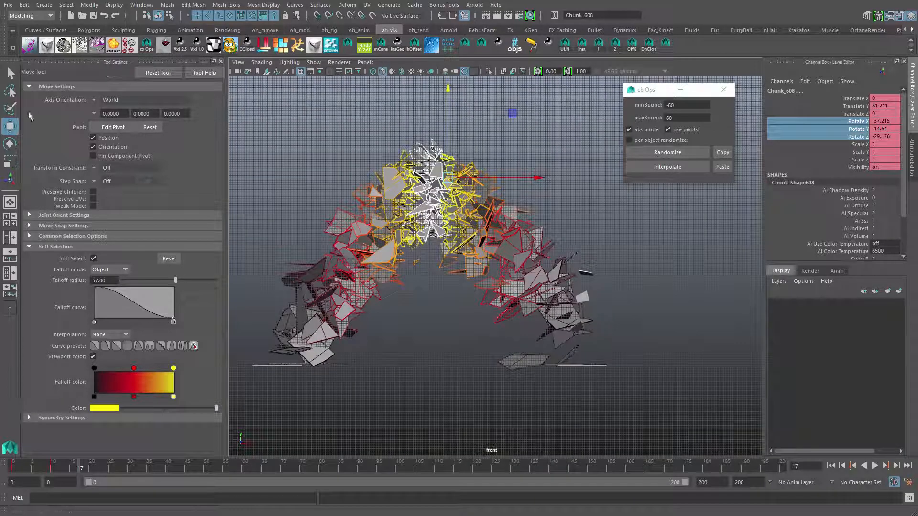
{"action": "middle_click_drag", "start_coordinate": [483, 176], "coordinate": [513, 171], "text": "alt"}
{"action": "key", "text": "b"}
{"action": "key", "text": "q"}
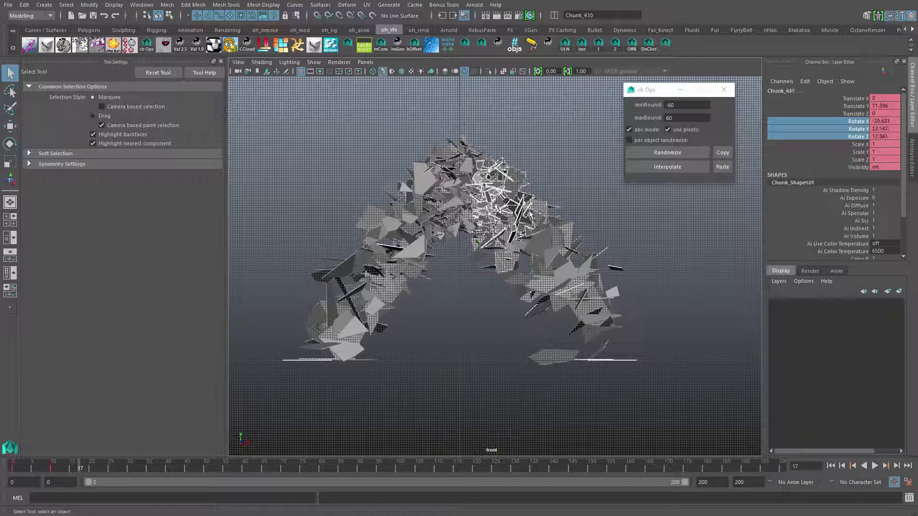
{"action": "key", "text": "space"}
{"action": "key", "text": "space"}
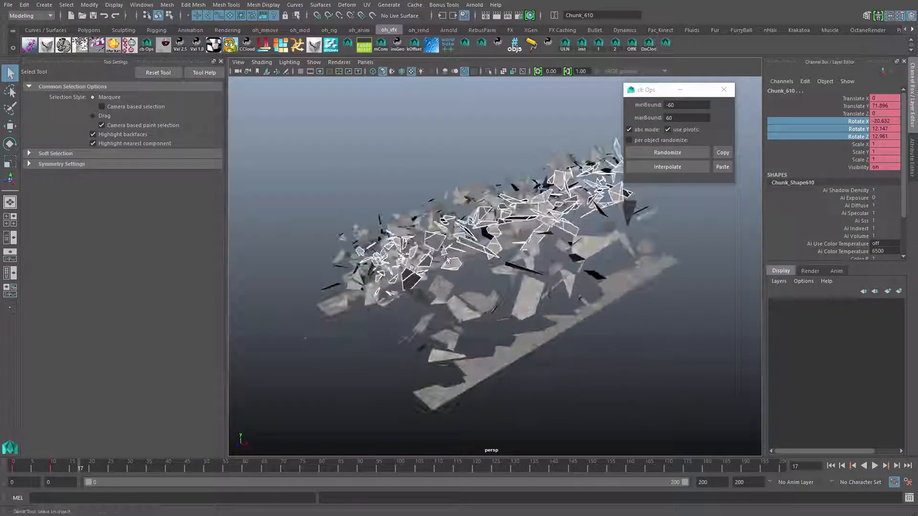
{"action": "left_click_drag", "start_coordinate": [447, 260], "coordinate": [493, 271], "text": "alt"}
{"action": "key", "text": "w"}
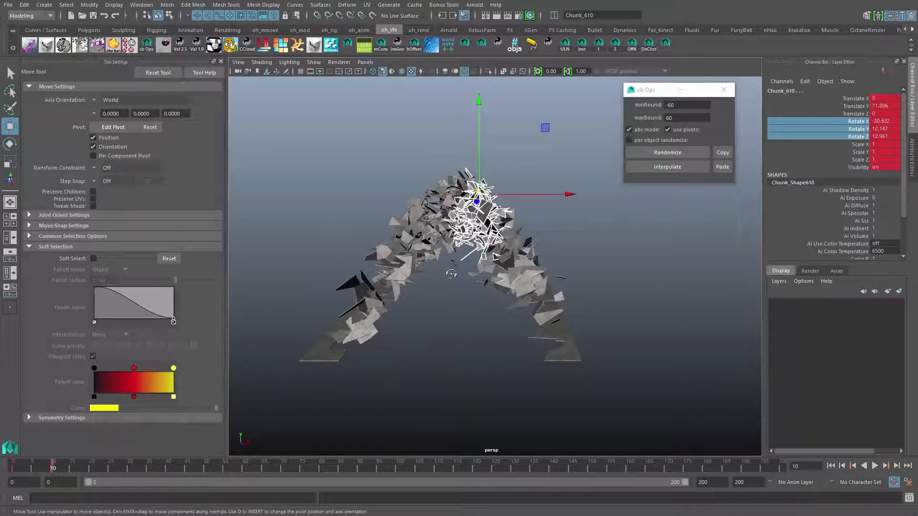
{"action": "left_click_drag", "start_coordinate": [451, 274], "coordinate": [385, 296], "text": "alt"}
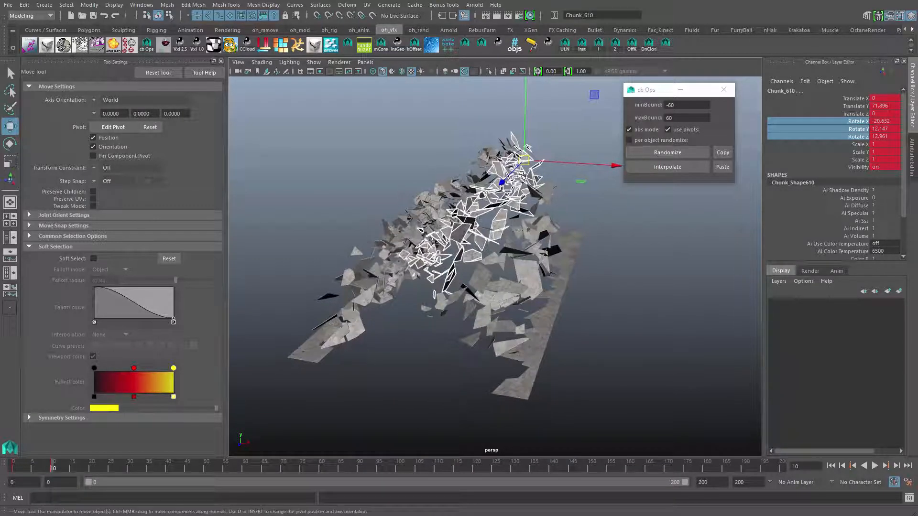
Step: Randomly pick a subset of the selected chunks with SMO_RandomSelect at a bias of 0.50
{"action": "left_click", "coordinate": [282, 46]}
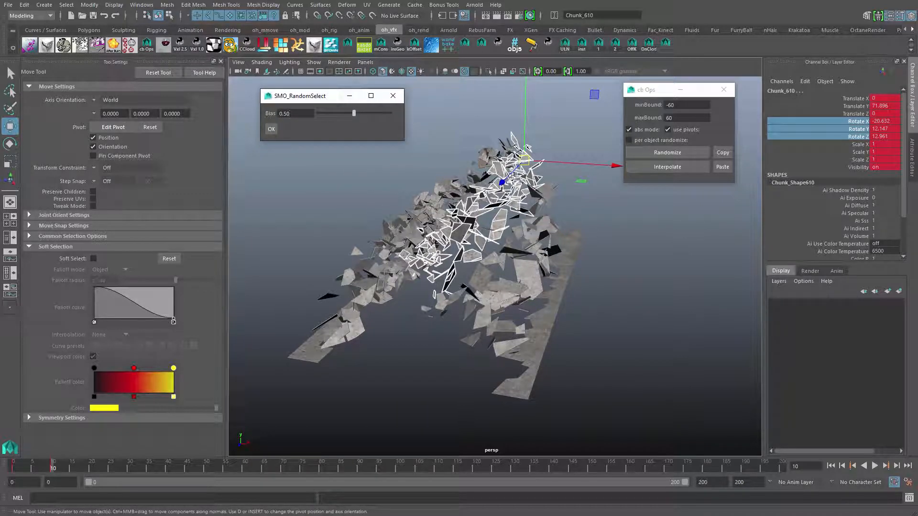
{"action": "left_click_drag", "start_coordinate": [564, 246], "coordinate": [510, 218], "text": "alt"}
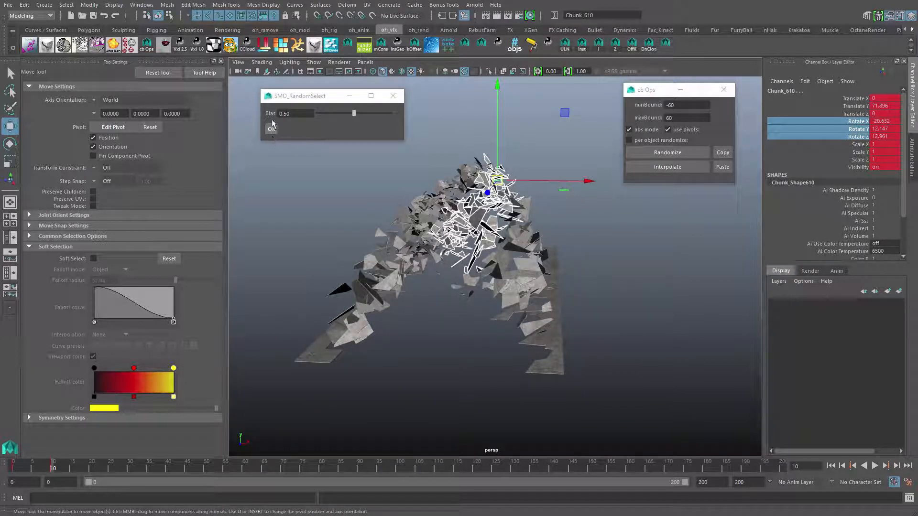
{"action": "left_click_drag", "start_coordinate": [300, 99], "coordinate": [307, 98]}
{"action": "left_click_drag", "start_coordinate": [306, 113], "coordinate": [231, 137]}
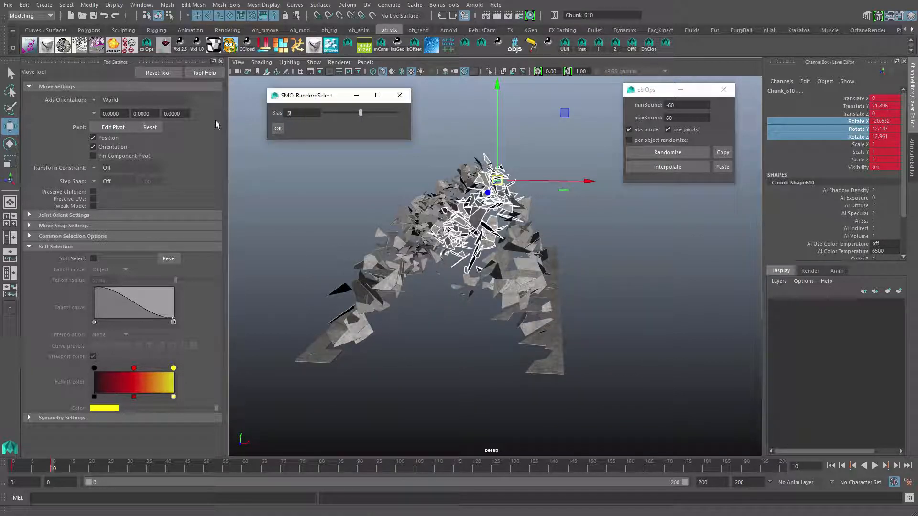
{"action": "left_click_drag", "start_coordinate": [317, 98], "coordinate": [324, 92]}
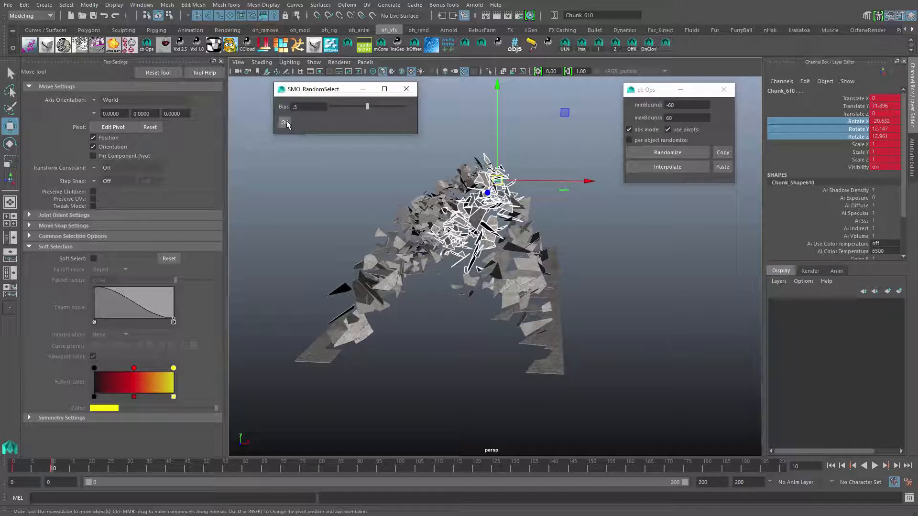
{"action": "key", "text": "Return"}
{"action": "mouse_move", "coordinate": [547, 268]}
{"action": "left_mouse_down", "text": "alt"}
{"action": "mouse_move", "coordinate": [497, 277]}
{"action": "mouse_move", "coordinate": [557, 261]}
{"action": "left_mouse_up", "text": "alt"}
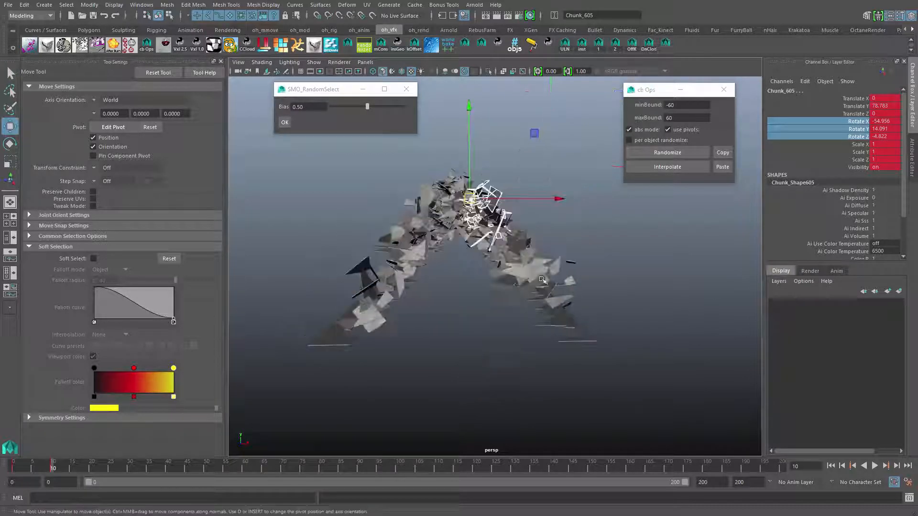
Step: Try moving the randomly picked chunks freely without soft selection and undo the move
{"action": "middle_click_drag", "start_coordinate": [483, 301], "coordinate": [549, 269]}
{"action": "left_click_drag", "start_coordinate": [549, 269], "coordinate": [481, 286], "text": "alt"}
{"action": "key", "text": "ctrl+z"}
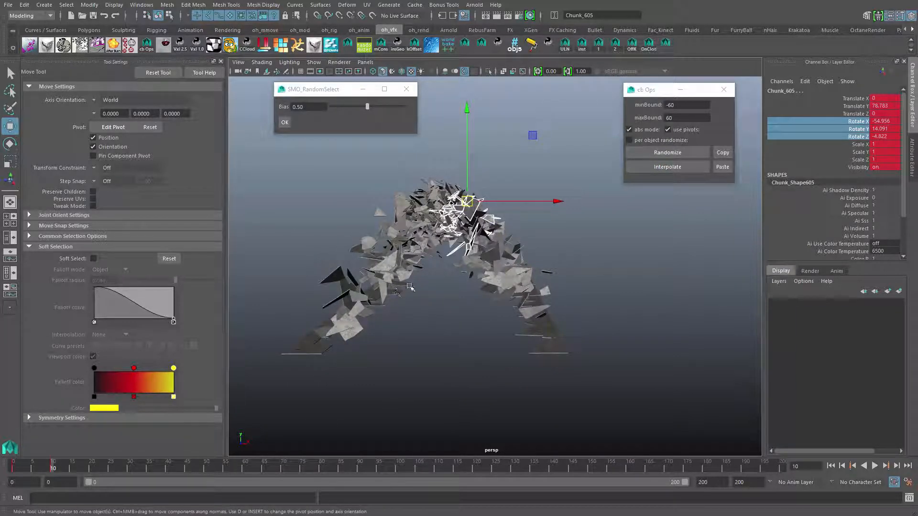
Step: Turn soft selection on and shift the picked chunks to about 17.5 in Translate X and 80.7 in Translate Y
{"action": "key", "text": "b"}
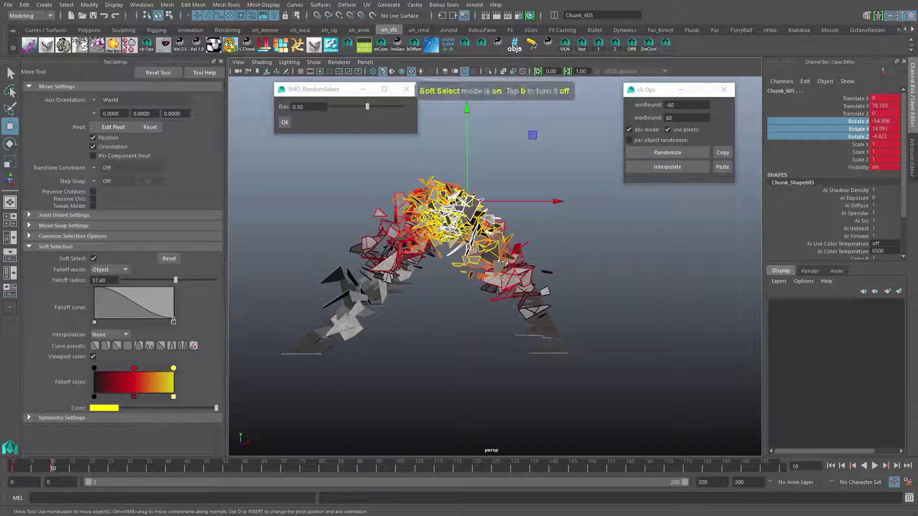
{"action": "left_click_drag", "start_coordinate": [486, 279], "coordinate": [462, 247], "text": "alt"}
{"action": "left_click_drag", "start_coordinate": [557, 247], "coordinate": [552, 233], "text": "alt"}
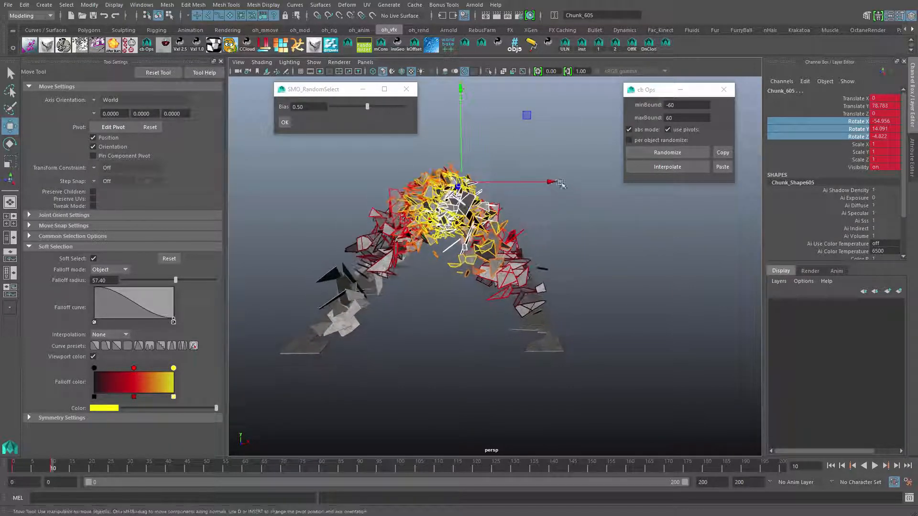
{"action": "left_click_drag", "start_coordinate": [549, 182], "coordinate": [568, 183]}
{"action": "left_click_drag", "start_coordinate": [480, 159], "coordinate": [474, 100], "text": "alt"}
{"action": "left_click_drag", "start_coordinate": [450, 254], "coordinate": [441, 247], "text": "alt"}
Step: Select the chunks on the arch's left side in the front view and reduce them to a random subset at bias 0.50
{"action": "key", "text": "space"}
{"action": "key", "text": "space"}
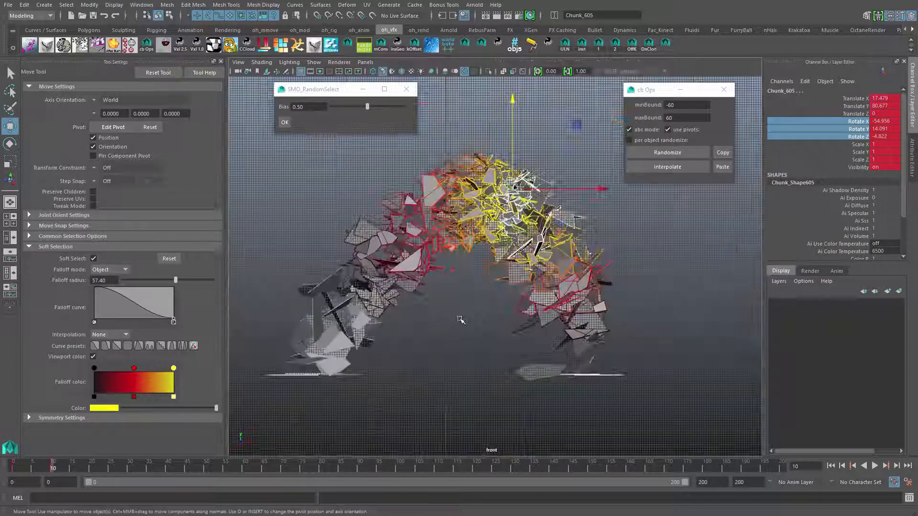
{"action": "left_click_drag", "start_coordinate": [442, 282], "coordinate": [443, 283]}
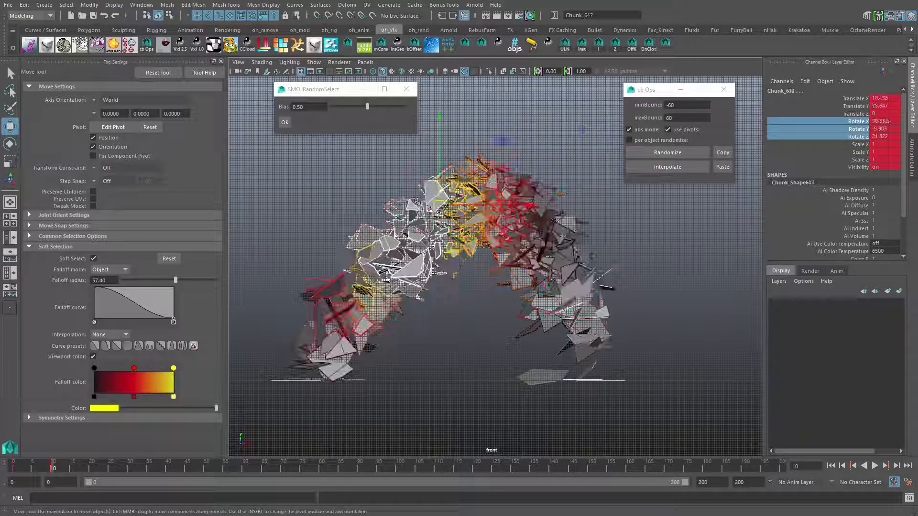
{"action": "left_click", "coordinate": [289, 126]}
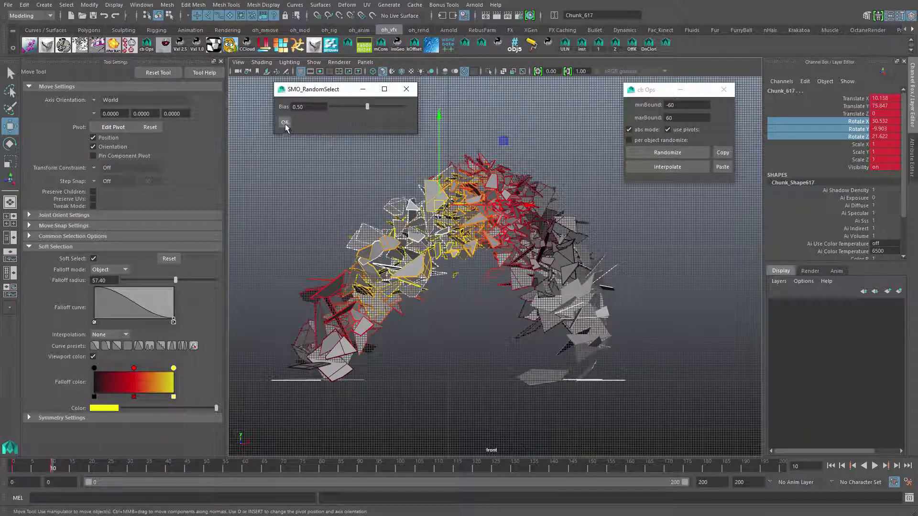
{"action": "key", "text": "space"}
{"action": "key", "text": "space"}
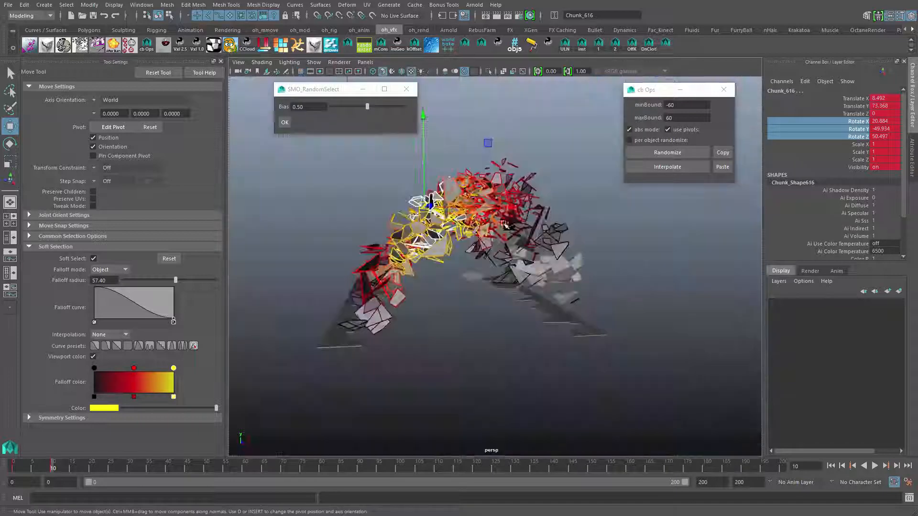
Step: Move the left-side subset with soft selection to about -8.7 in Translate X and 81 in Translate Y
{"action": "left_click_drag", "start_coordinate": [484, 224], "coordinate": [477, 233], "text": "alt"}
{"action": "left_click_drag", "start_coordinate": [532, 207], "coordinate": [516, 205]}
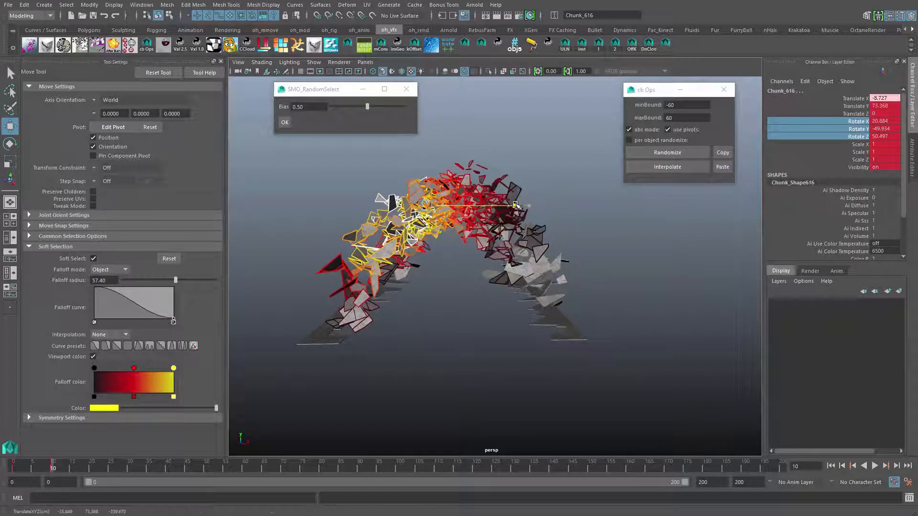
{"action": "middle_click_drag", "start_coordinate": [482, 222], "coordinate": [491, 222], "text": "alt"}
{"action": "left_click_drag", "start_coordinate": [428, 115], "coordinate": [429, 105]}
{"action": "middle_click_drag", "start_coordinate": [476, 197], "coordinate": [488, 197], "text": "alt"}
{"action": "mouse_move", "coordinate": [500, 309]}
{"action": "left_mouse_down", "text": "alt"}
{"action": "mouse_move", "coordinate": [481, 320]}
{"action": "mouse_move", "coordinate": [509, 328]}
{"action": "left_mouse_up", "text": "alt"}
Step: Deselect the chunks, play the animation from frame 0, and examine the breaking slab from several angles
{"action": "key", "text": "q"}
{"action": "left_click_drag", "start_coordinate": [513, 359], "coordinate": [534, 340], "text": "alt"}
{"action": "left_click", "coordinate": [524, 355]}
{"action": "left_click_drag", "start_coordinate": [64, 462], "coordinate": [14, 471]}
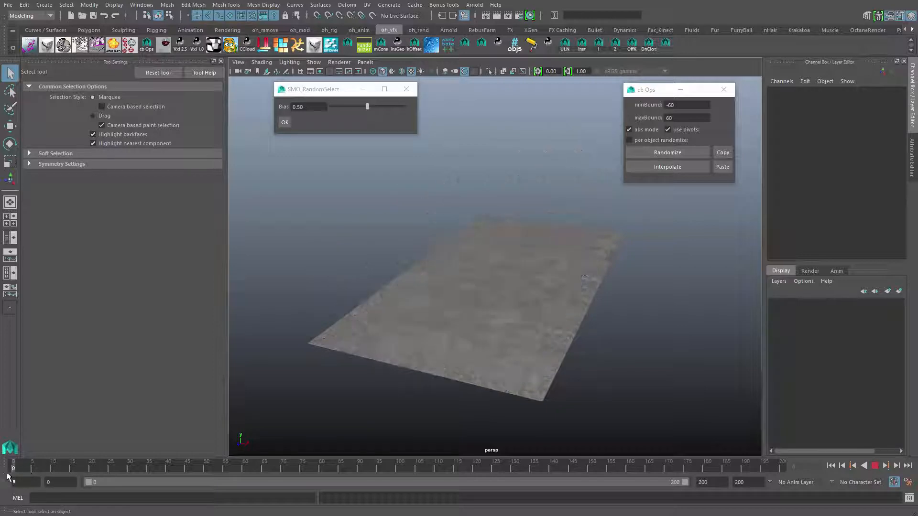
{"action": "left_click", "coordinate": [875, 467]}
{"action": "left_click", "coordinate": [876, 466]}
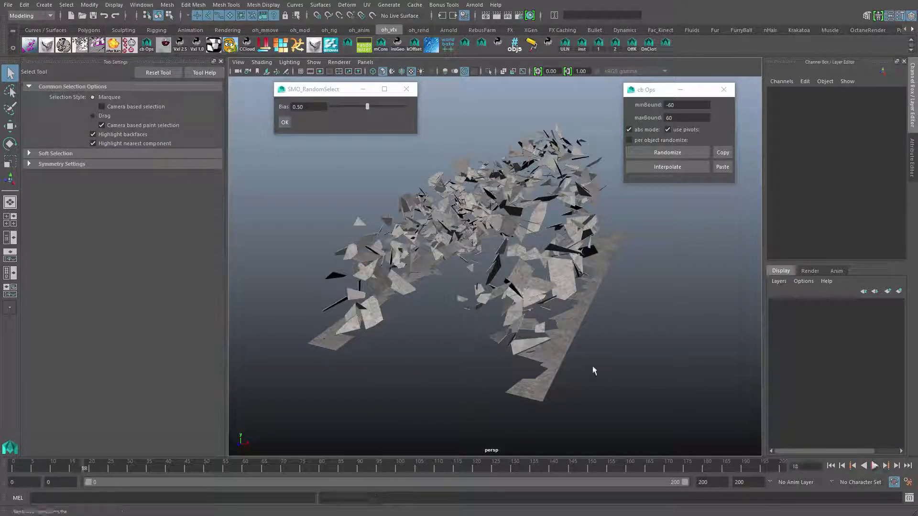
{"action": "left_click_drag", "start_coordinate": [592, 369], "coordinate": [704, 357], "text": "alt"}
{"action": "left_click_drag", "start_coordinate": [617, 345], "coordinate": [472, 303], "text": "alt"}
Step: Undo the deselection and the last upward move of the left-side chunks
{"action": "key", "text": "ctrl+z"}
{"action": "key", "text": "ctrl+z"}
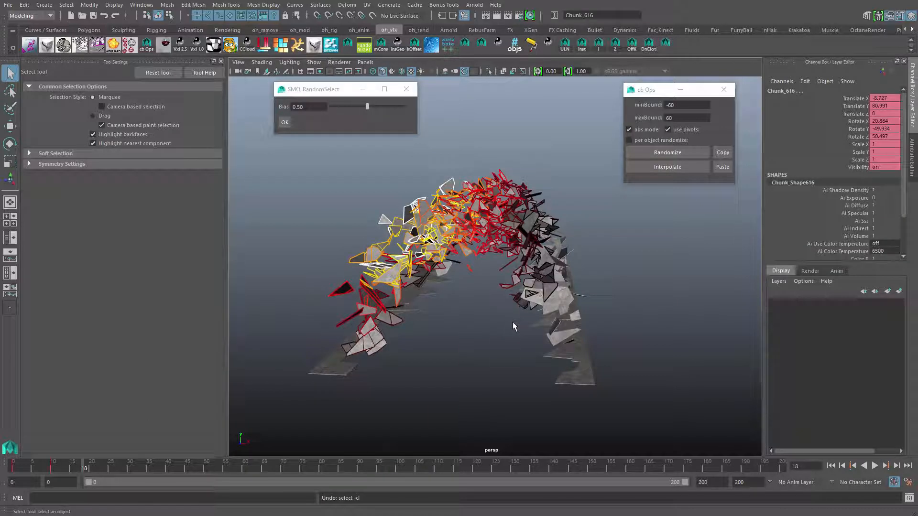
{"action": "left_click_drag", "start_coordinate": [510, 334], "coordinate": [493, 313], "text": "alt"}
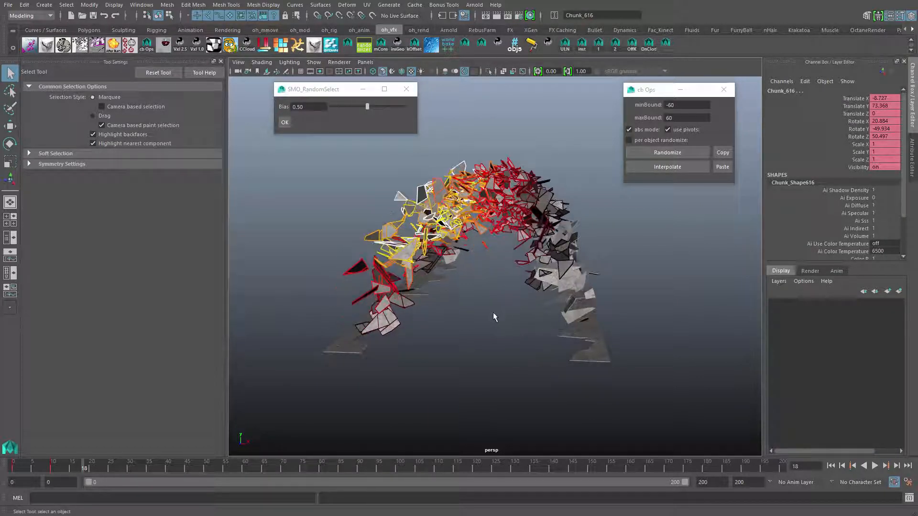
Step: Turn off soft selection and select all the raised chunks of the arch in the front view, leaving the flat slab edges out
{"action": "key", "text": "b"}
{"action": "key", "text": "w"}
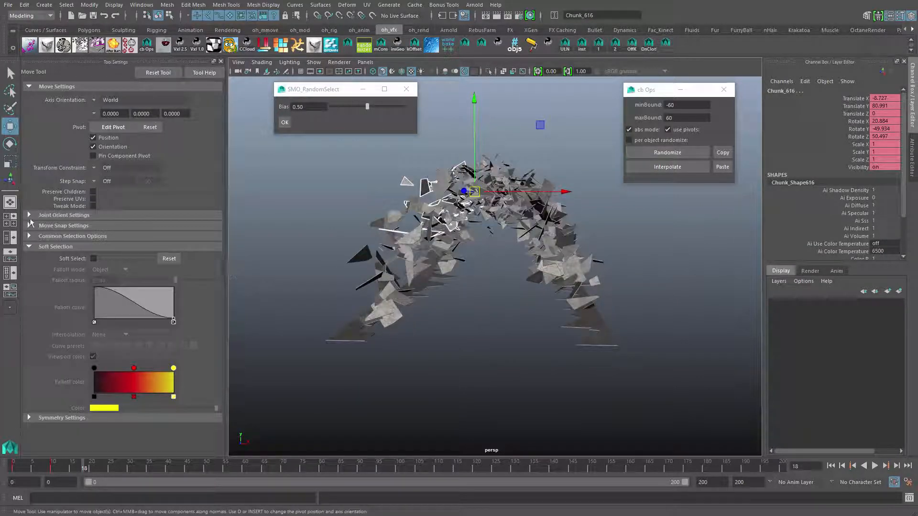
{"action": "key", "text": "space"}
{"action": "key", "text": "space"}
{"action": "key", "text": "q"}
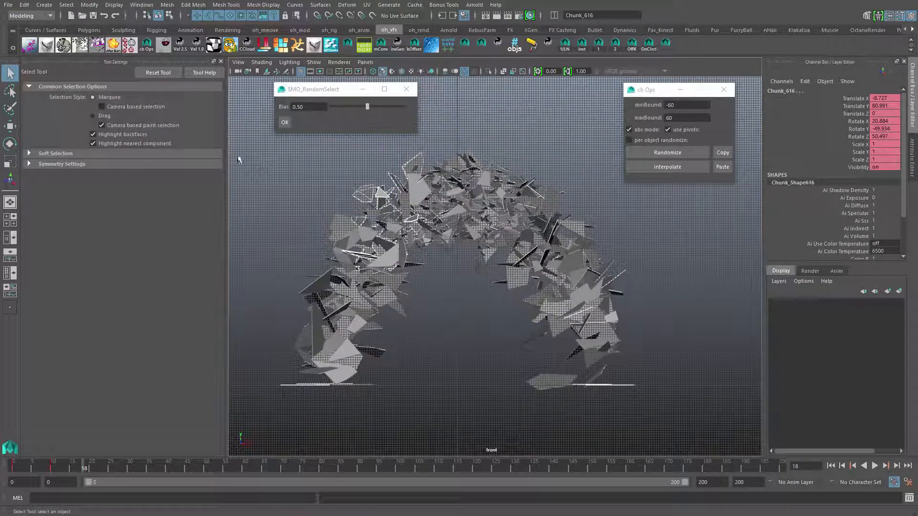
{"action": "left_click_drag", "start_coordinate": [680, 276], "coordinate": [687, 374]}
{"action": "key", "text": "w"}
{"action": "middle_click_drag", "start_coordinate": [586, 316], "coordinate": [578, 334], "text": "alt"}
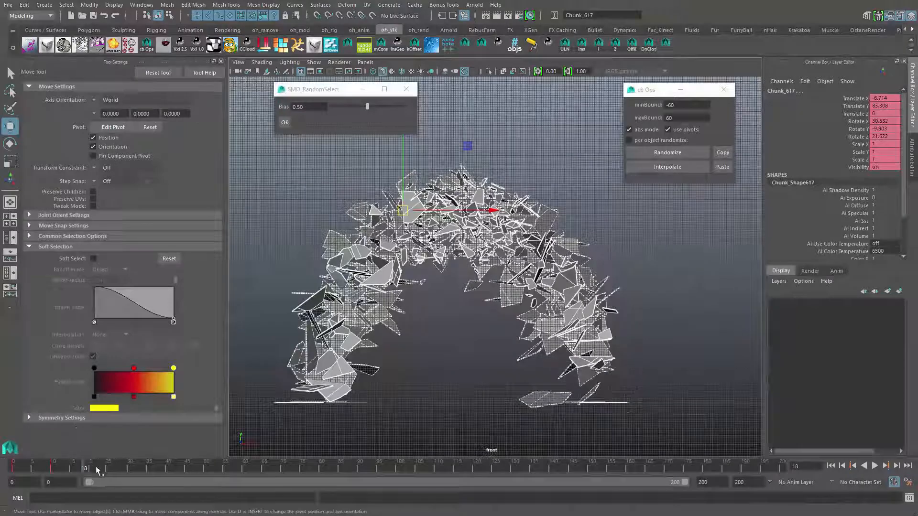
Step: At frame 75, move the selected chunks upward to about 86.6 in Translate Y
{"action": "left_click_drag", "start_coordinate": [96, 471], "coordinate": [302, 473]}
{"action": "middle_click_drag", "start_coordinate": [385, 137], "coordinate": [418, 141], "text": "alt"}
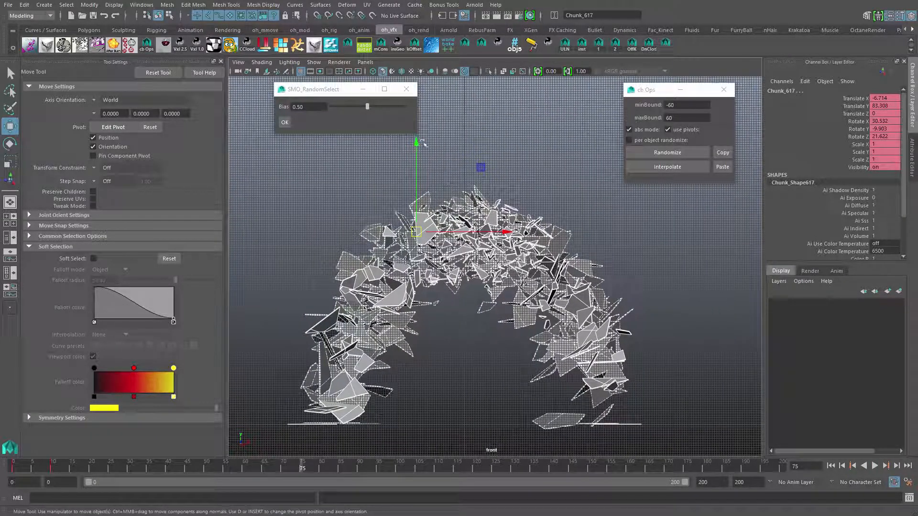
{"action": "left_click_drag", "start_coordinate": [418, 141], "coordinate": [418, 133]}
{"action": "mouse_move", "coordinate": [606, 285]}
{"action": "middle_mouse_down", "text": "alt"}
{"action": "mouse_move", "coordinate": [594, 292]}
{"action": "mouse_move", "coordinate": [594, 281]}
{"action": "middle_mouse_up", "text": "alt"}
{"action": "middle_click_drag", "start_coordinate": [534, 281], "coordinate": [524, 278], "text": "alt"}
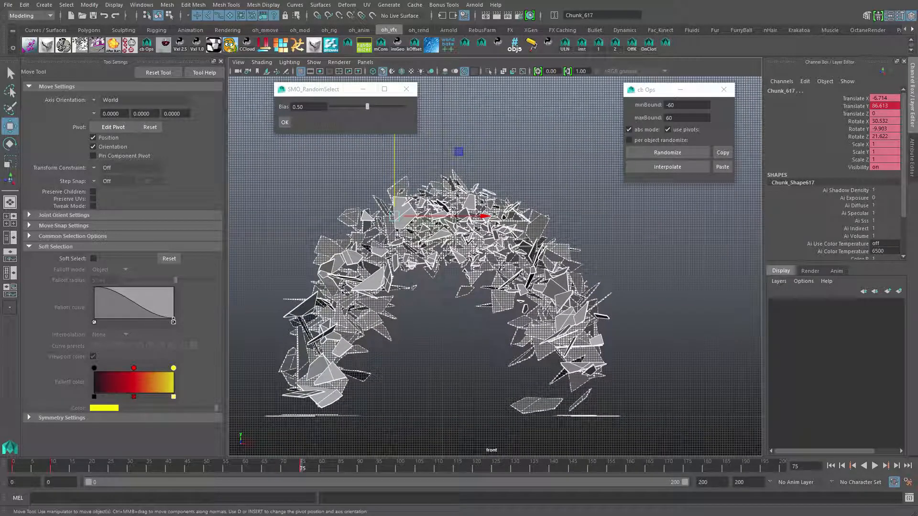
{"action": "middle_click_drag", "start_coordinate": [583, 258], "coordinate": [585, 260], "text": "alt"}
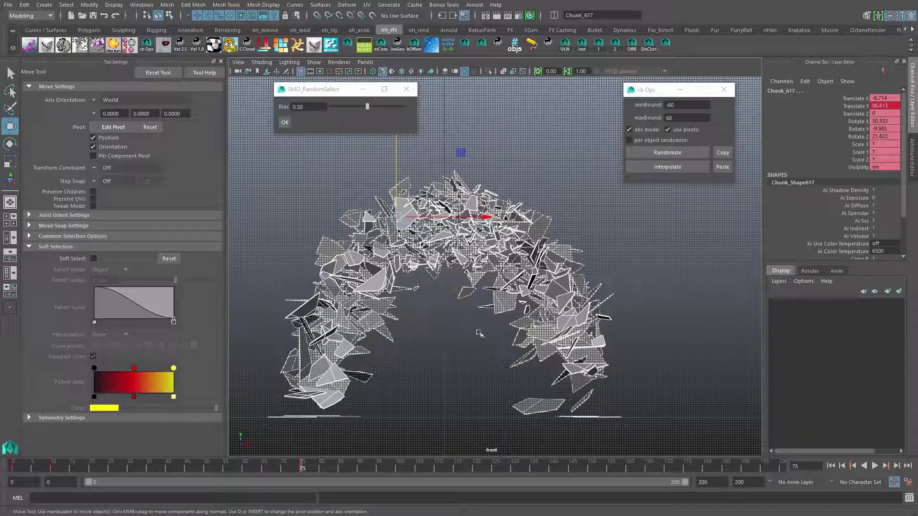
Step: Raise every selected chunk by another 5 units with a relative += 5 entry in Translate Y
{"action": "double_click", "coordinate": [890, 106]}
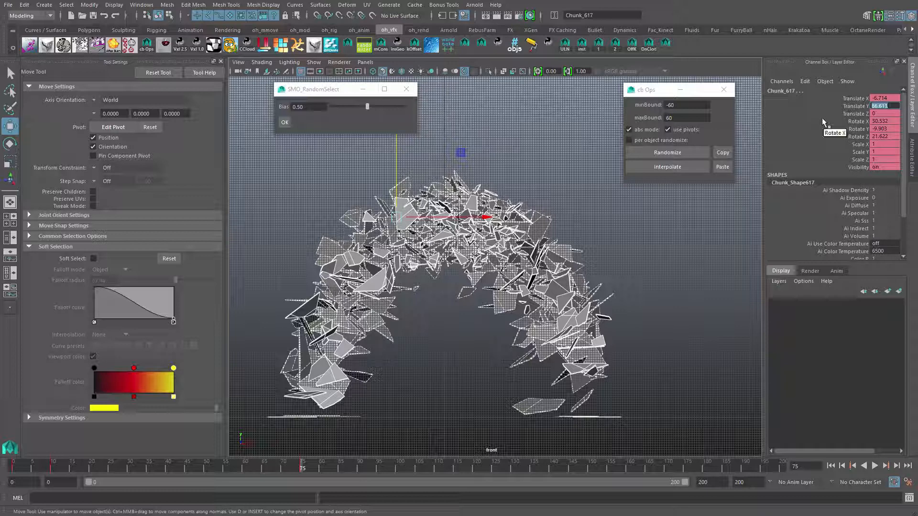
{"action": "key", "text": "BackSpace"}
{"action": "type", "text": "+="}
{"action": "type", "text": "5"}
{"action": "key", "text": "Return"}
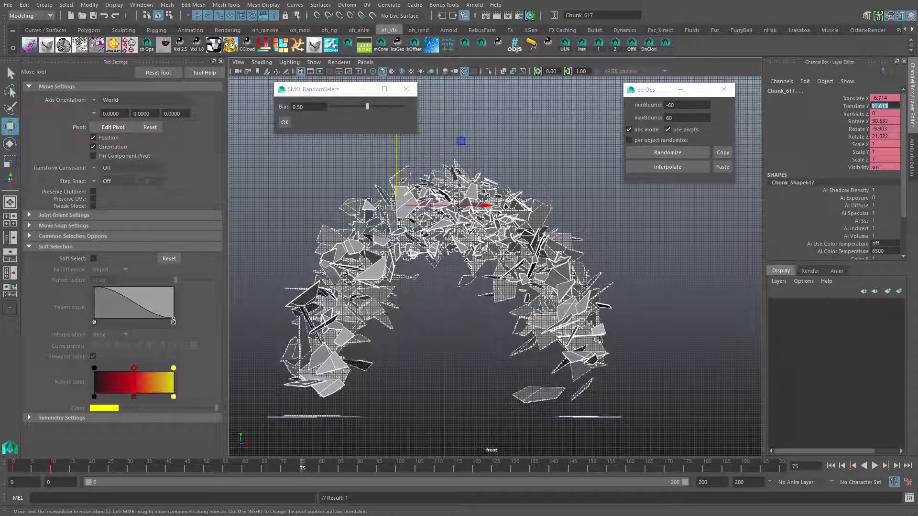
{"action": "middle_click_drag", "start_coordinate": [610, 362], "coordinate": [612, 360], "text": "alt"}
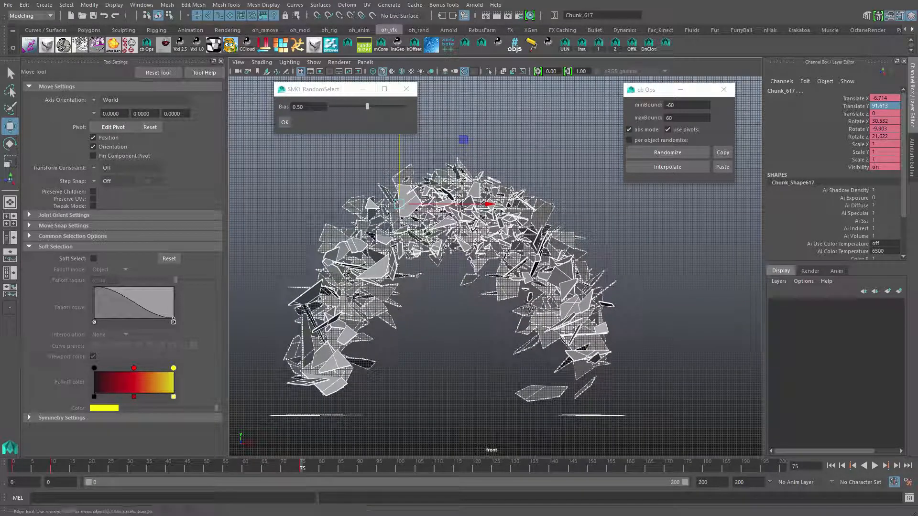
{"action": "middle_click_drag", "start_coordinate": [421, 322], "coordinate": [442, 299], "text": "alt"}
Step: Target the chunks' Rotate X, Y and Z channels and set the randomize bounds to -15 and 15
{"action": "mouse_move", "coordinate": [293, 467]}
{"action": "left_mouse_down"}
{"action": "mouse_move", "coordinate": [12, 471]}
{"action": "mouse_move", "coordinate": [302, 483]}
{"action": "left_mouse_up"}
{"action": "left_click_drag", "start_coordinate": [863, 122], "coordinate": [863, 137]}
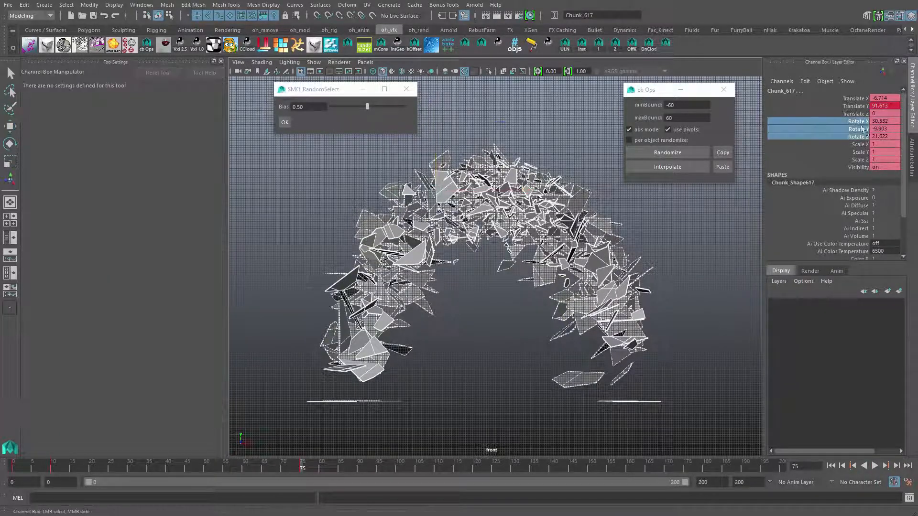
{"action": "left_click_drag", "start_coordinate": [674, 105], "coordinate": [600, 148]}
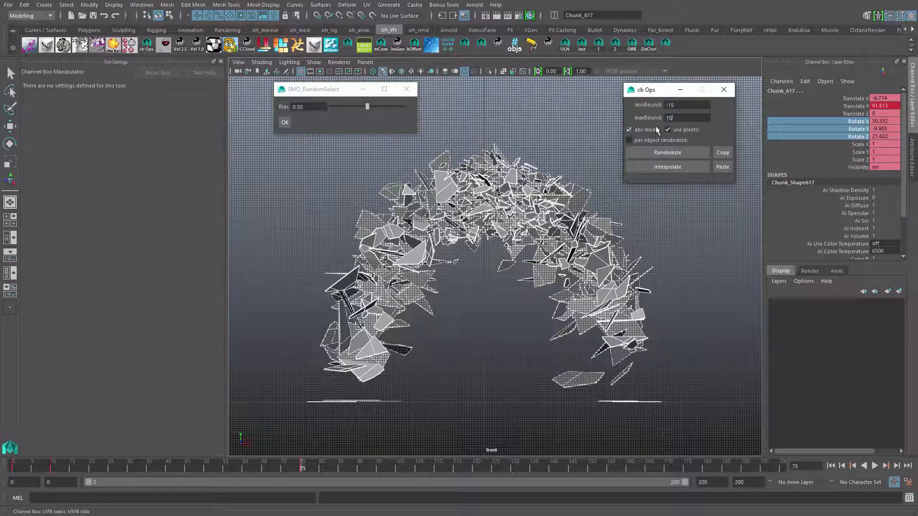
Step: Randomize the chunks' rotations with absolute mode off and key the chunks at frame 75
{"action": "left_click", "coordinate": [676, 161]}
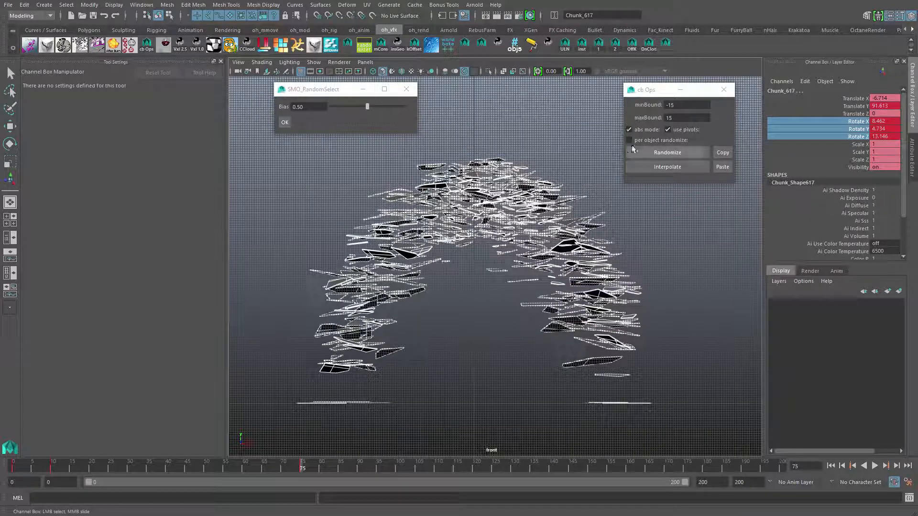
{"action": "left_click", "coordinate": [668, 152]}
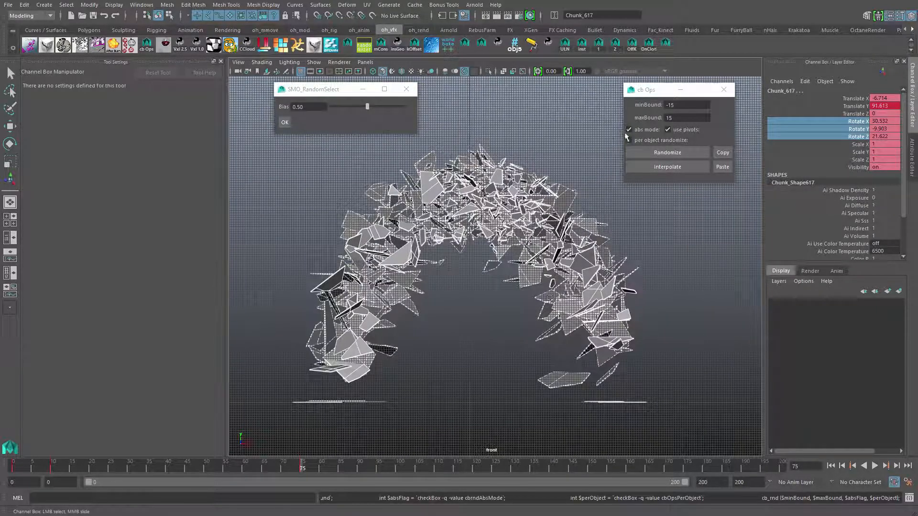
{"action": "left_click", "coordinate": [629, 130]}
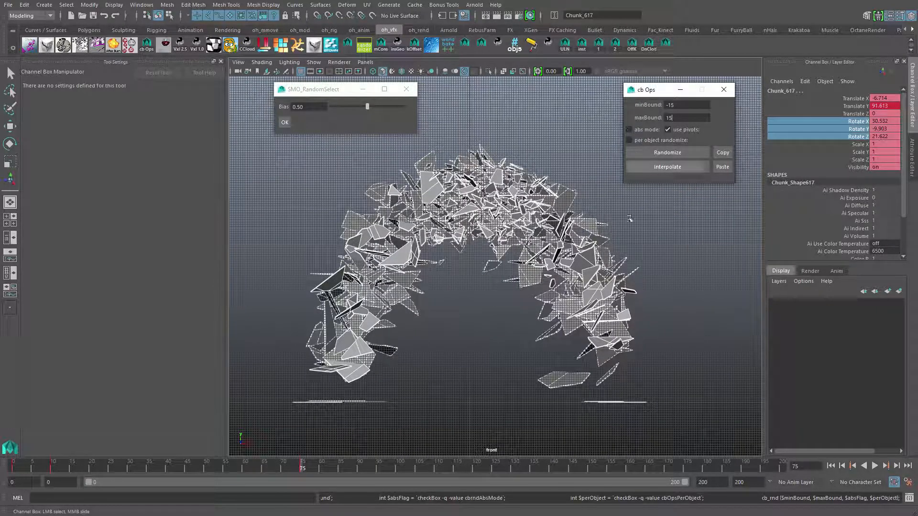
{"action": "left_click_drag", "start_coordinate": [670, 93], "coordinate": [663, 97]}
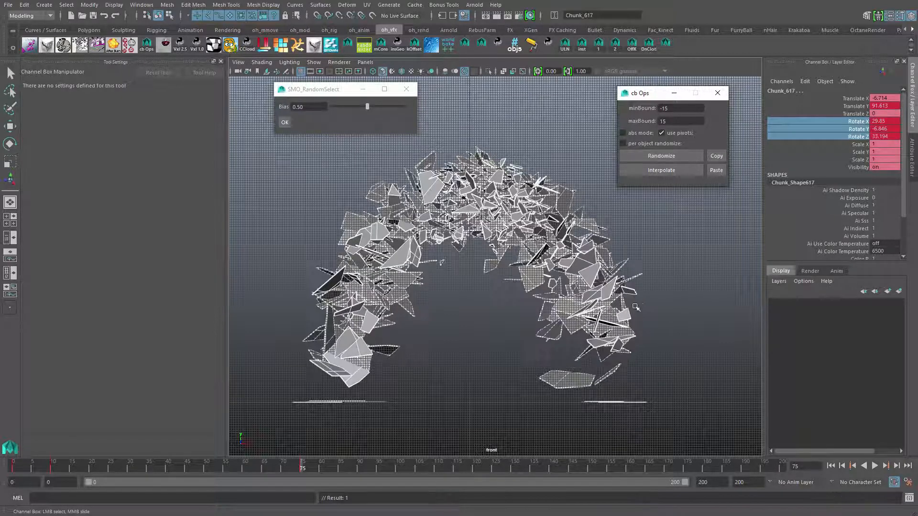
{"action": "middle_click_drag", "start_coordinate": [653, 299], "coordinate": [659, 295], "text": "alt"}
{"action": "key", "text": "s"}
{"action": "middle_click_drag", "start_coordinate": [486, 385], "coordinate": [495, 385], "text": "alt"}
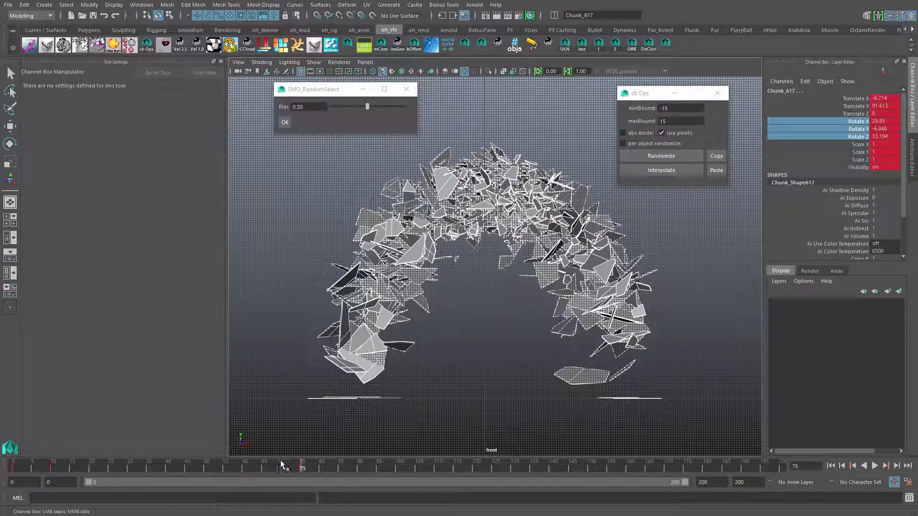
Step: Play the animation around frame 70 and examine the floating chunks from several angles in the perspective view
{"action": "key", "text": "alt+v"}
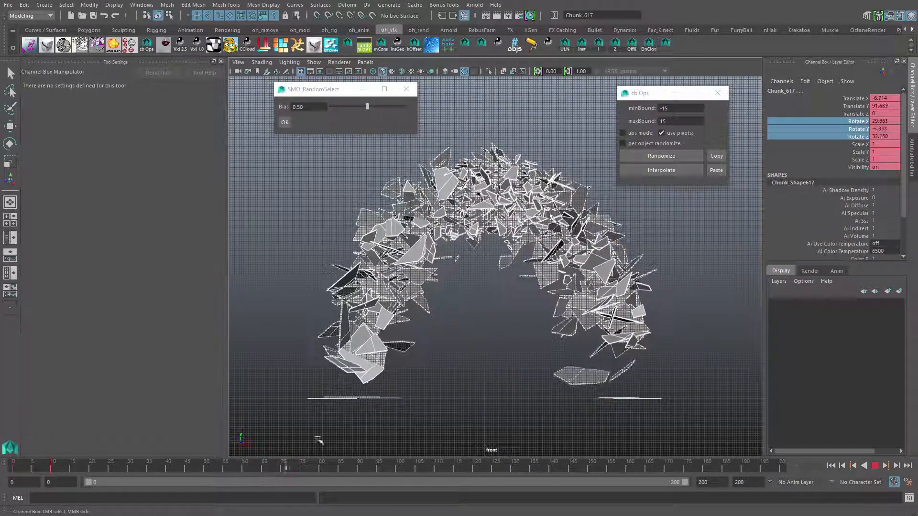
{"action": "key", "text": "alt+v"}
{"action": "middle_click_drag", "start_coordinate": [521, 288], "coordinate": [519, 297], "text": "alt"}
{"action": "key", "text": "space"}
{"action": "key", "text": "space"}
{"action": "left_click_drag", "start_coordinate": [566, 205], "coordinate": [421, 297], "text": "alt"}
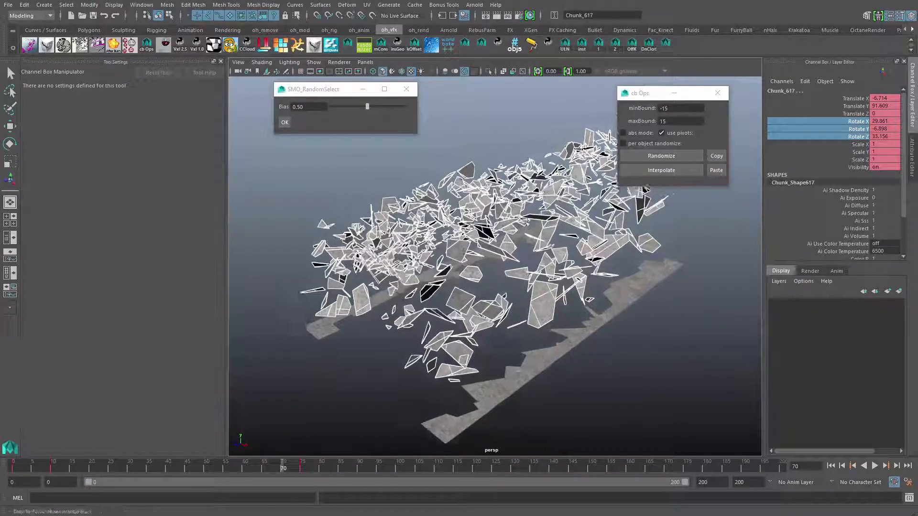
{"action": "right_click_drag", "start_coordinate": [450, 287], "coordinate": [531, 278], "text": "alt"}
{"action": "left_click_drag", "start_coordinate": [531, 278], "coordinate": [355, 416], "text": "alt"}
{"action": "key", "text": "q"}
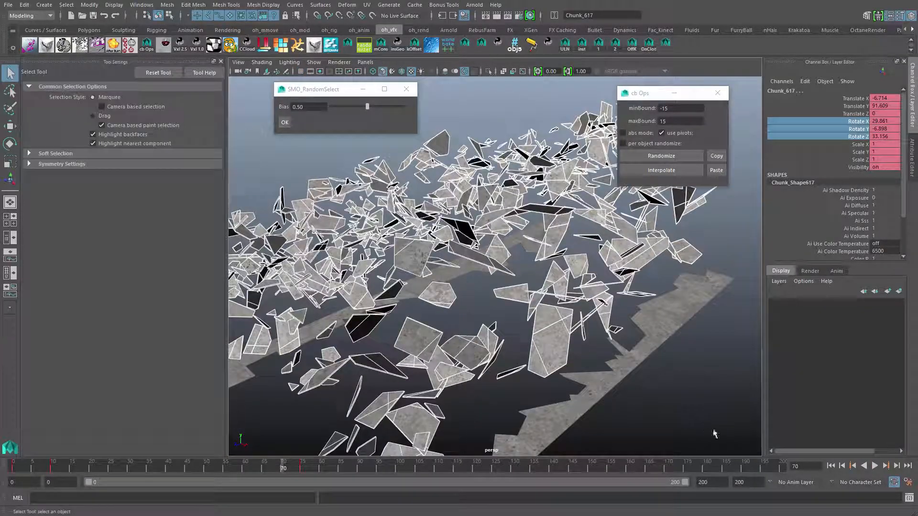
Step: Deselect the chunks, shorten the playback range to end at frame 100, and return to frame 0
{"action": "left_click", "coordinate": [713, 433]}
{"action": "left_click", "coordinate": [830, 466]}
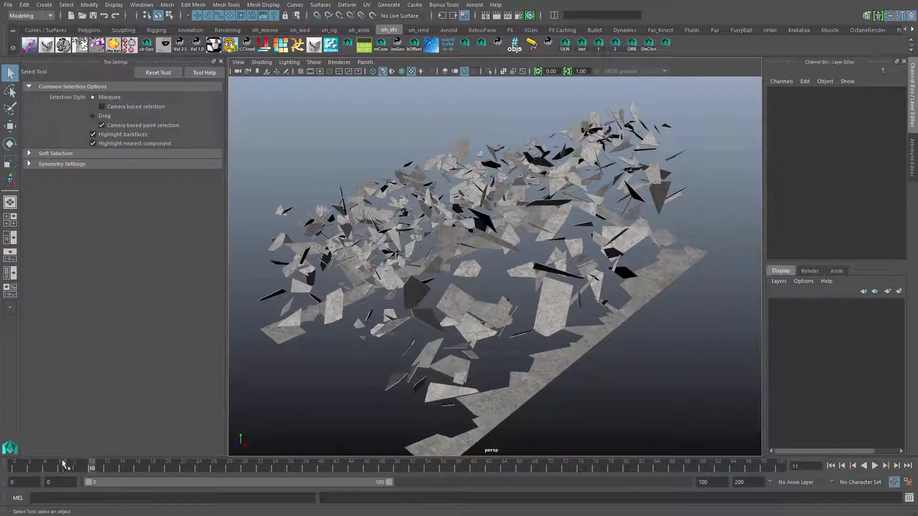
{"action": "left_click", "coordinate": [9, 464]}
Step: Scrub through the first six frames and examine how the slab breaks apart from several angles
{"action": "left_click_drag", "start_coordinate": [7, 462], "coordinate": [30, 464]}
{"action": "left_click_drag", "start_coordinate": [519, 286], "coordinate": [506, 286], "text": "alt"}
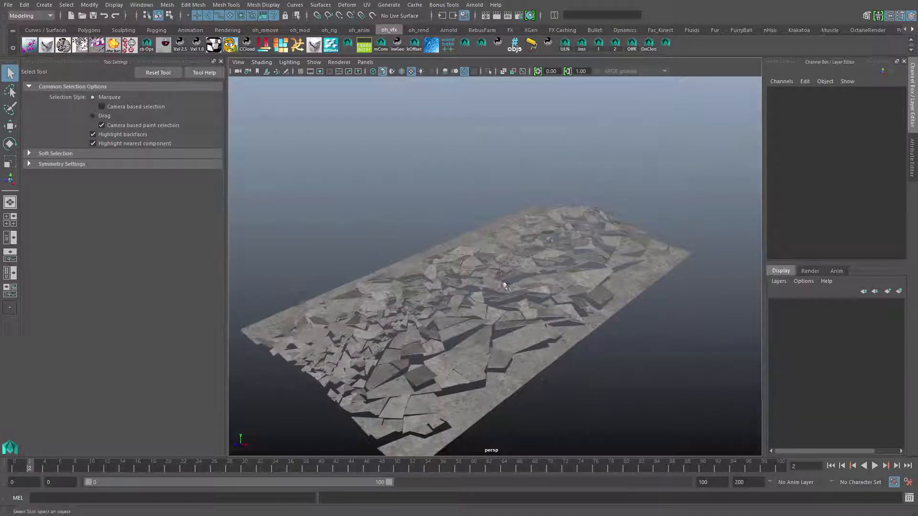
{"action": "left_click_drag", "start_coordinate": [23, 467], "coordinate": [39, 468]}
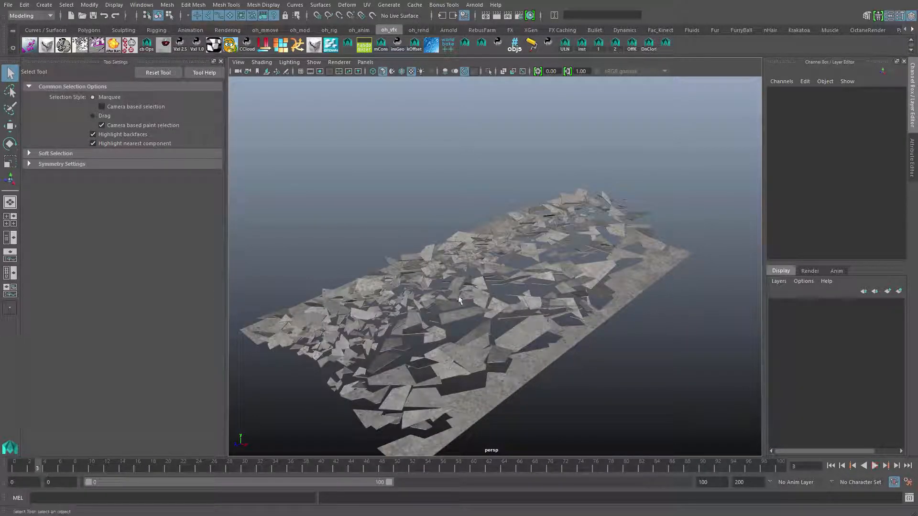
{"action": "left_click_drag", "start_coordinate": [450, 306], "coordinate": [468, 268], "text": "alt"}
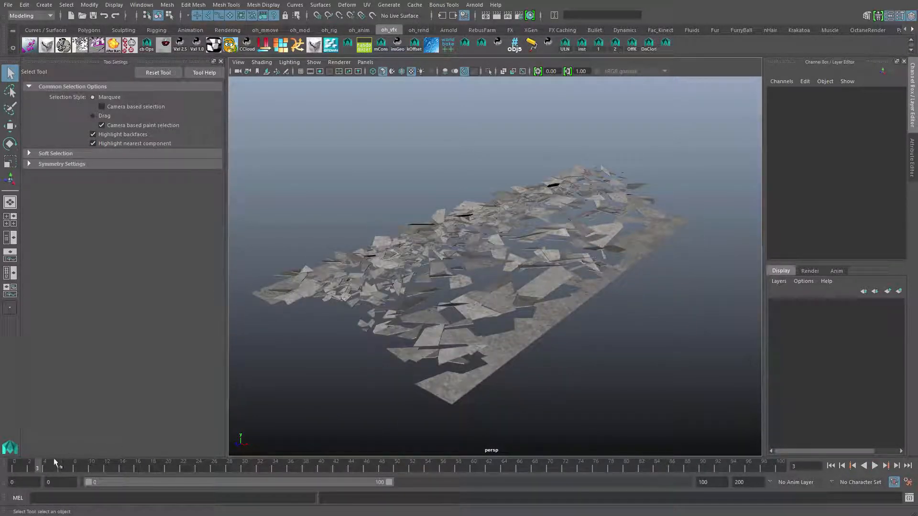
{"action": "left_click_drag", "start_coordinate": [55, 464], "coordinate": [61, 467]}
{"action": "left_click_drag", "start_coordinate": [469, 270], "coordinate": [496, 269], "text": "alt"}
{"action": "right_click_drag", "start_coordinate": [496, 269], "coordinate": [524, 279], "text": "alt"}
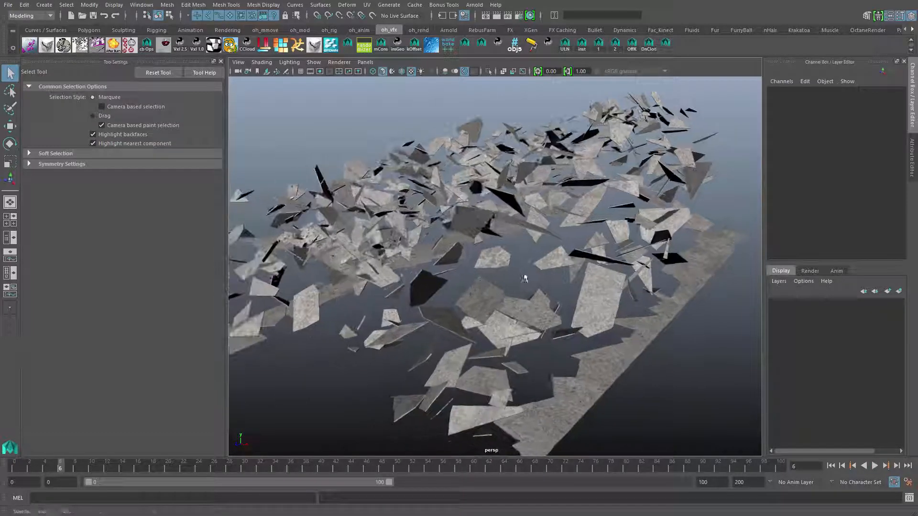
{"action": "left_click_drag", "start_coordinate": [525, 280], "coordinate": [512, 279], "text": "alt"}
{"action": "mouse_move", "coordinate": [61, 468]}
{"action": "left_mouse_down"}
{"action": "mouse_move", "coordinate": [15, 466]}
{"action": "mouse_move", "coordinate": [61, 467]}
{"action": "left_mouse_up"}
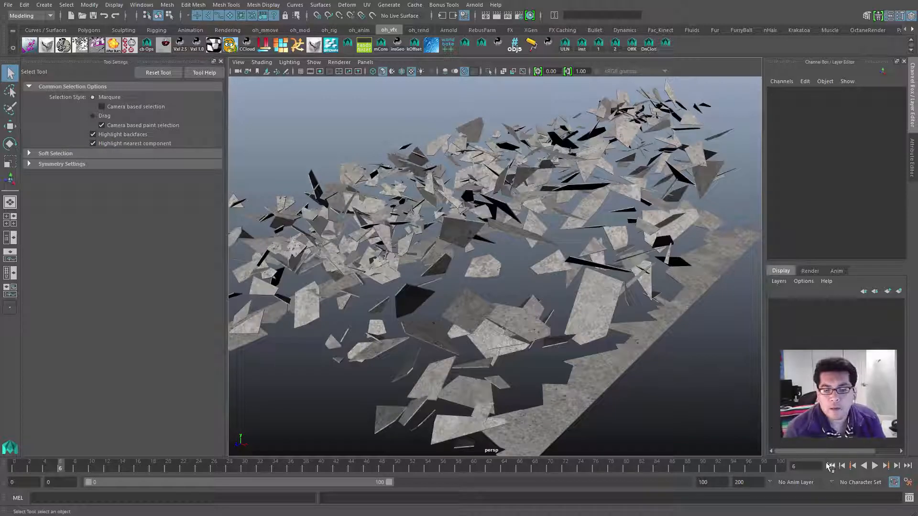
Step: Replay the animation from the first frame and scrub back to frame 0
{"action": "left_click", "coordinate": [831, 466]}
{"action": "left_click", "coordinate": [876, 466]}
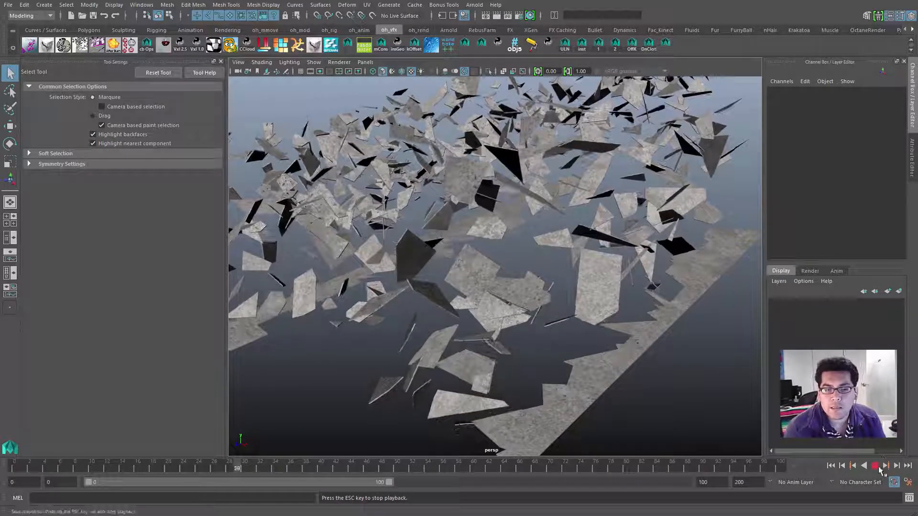
{"action": "left_click_drag", "start_coordinate": [99, 467], "coordinate": [16, 469]}
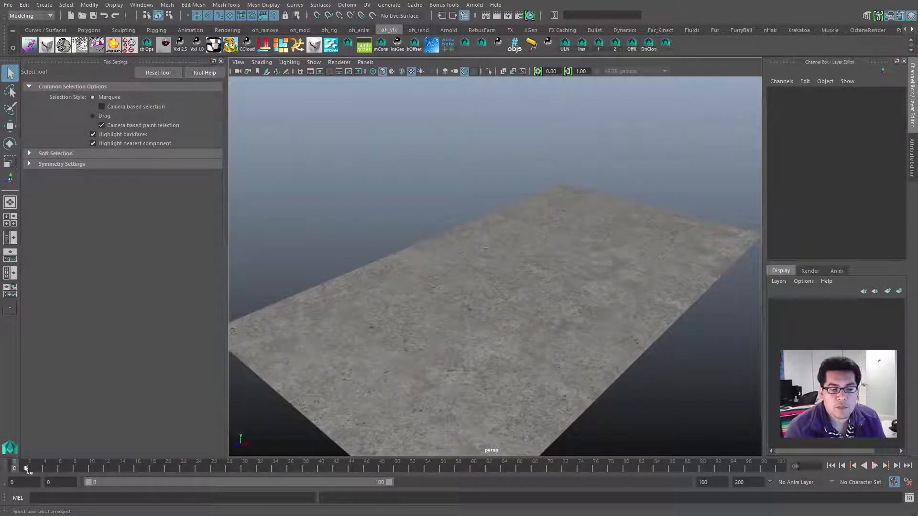